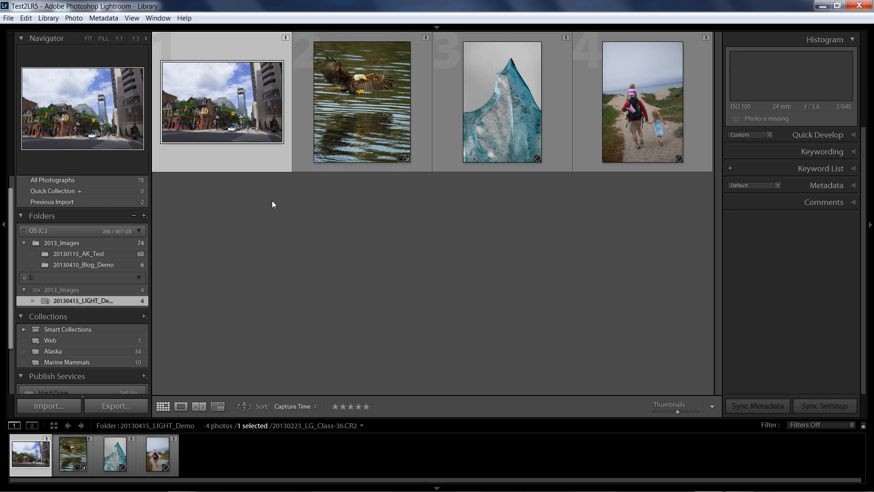
Step: Check the original-file status of the street photo and its 20130415_LIGHT_Demo folder on the external drive
{"action": "left_click", "coordinate": [46, 300]}
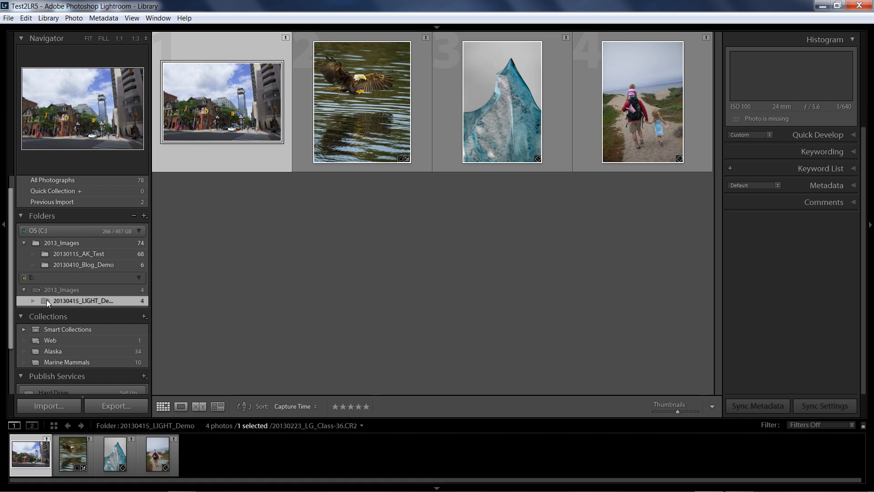
{"action": "left_click", "coordinate": [223, 112]}
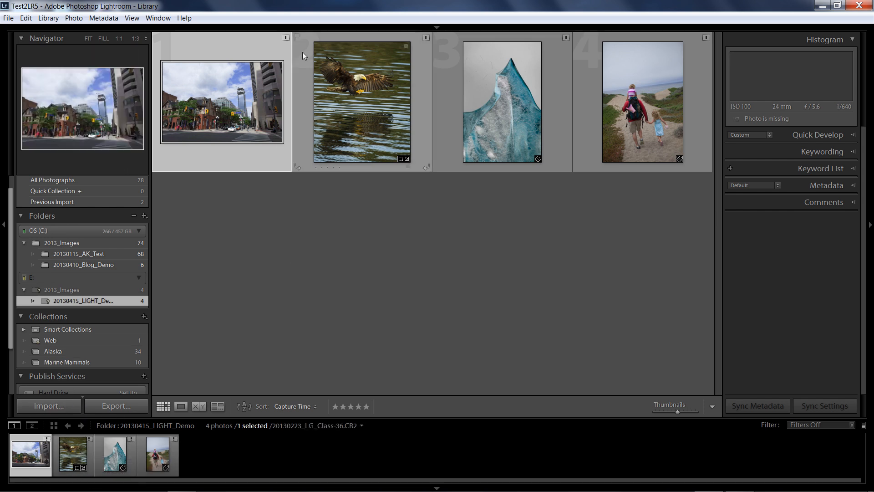
{"action": "left_click", "coordinate": [286, 39]}
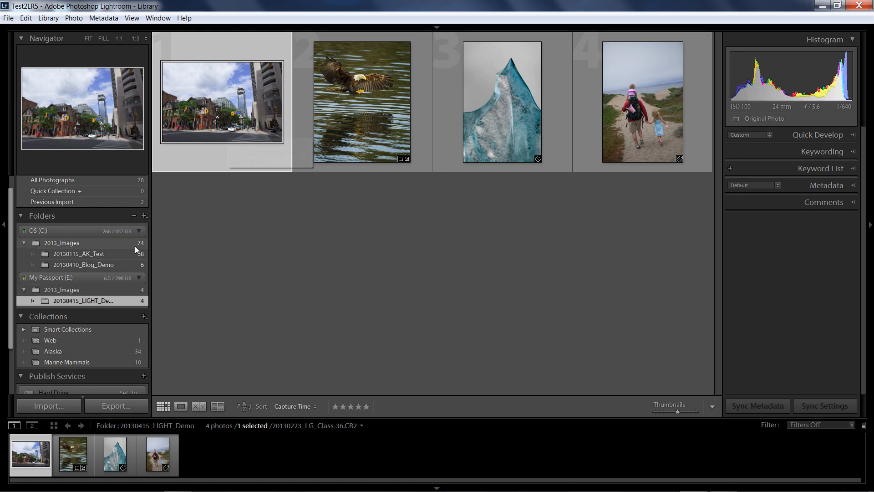
{"action": "left_click", "coordinate": [38, 300]}
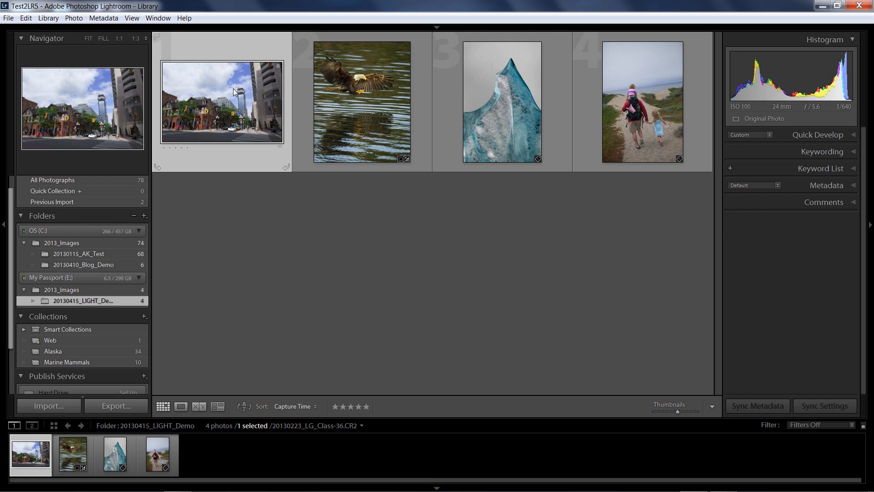
Step: Build a Smart Preview for the eagle photo
{"action": "left_click", "coordinate": [367, 97]}
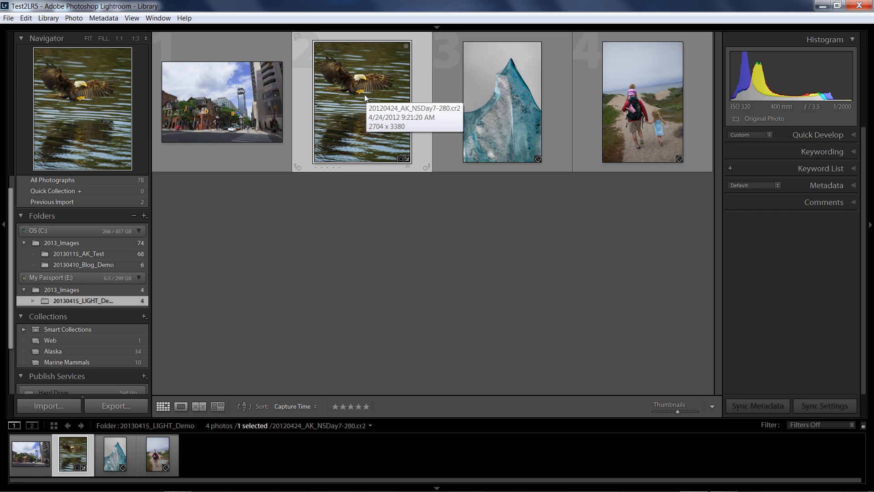
{"action": "left_click", "coordinate": [48, 18]}
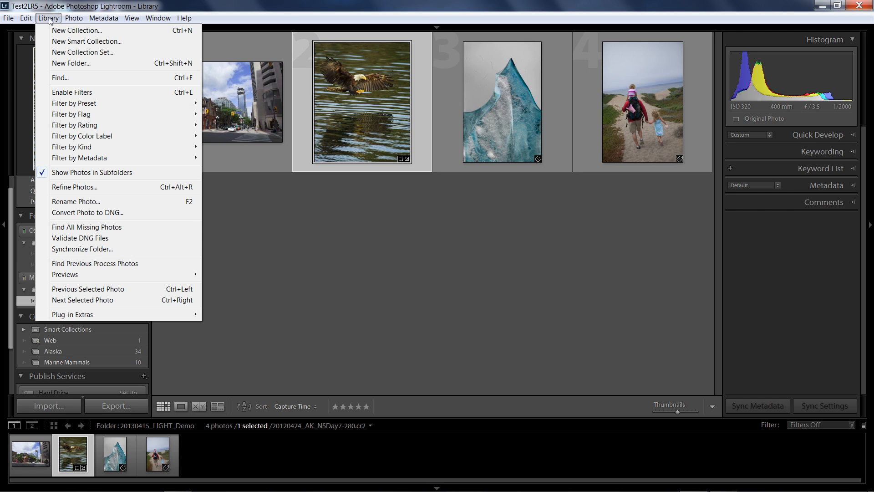
{"action": "mouse_move", "coordinate": [100, 277]}
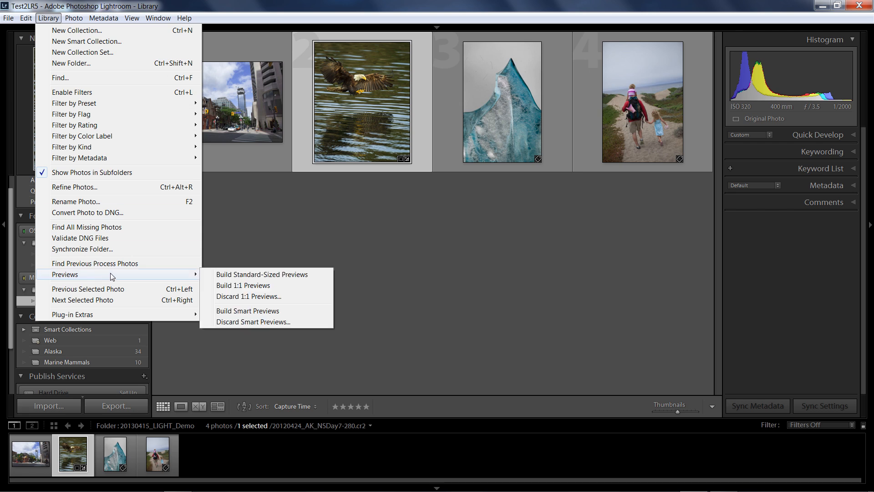
{"action": "left_click", "coordinate": [258, 312]}
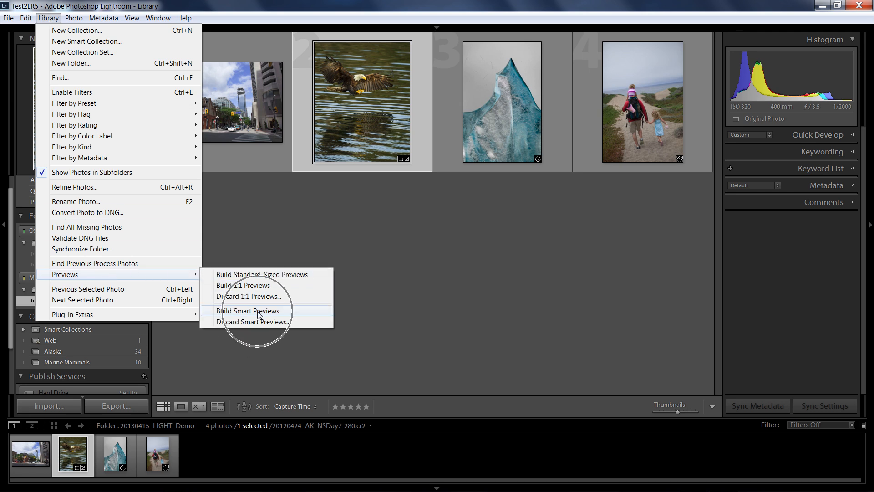
{"action": "left_click", "coordinate": [373, 105]}
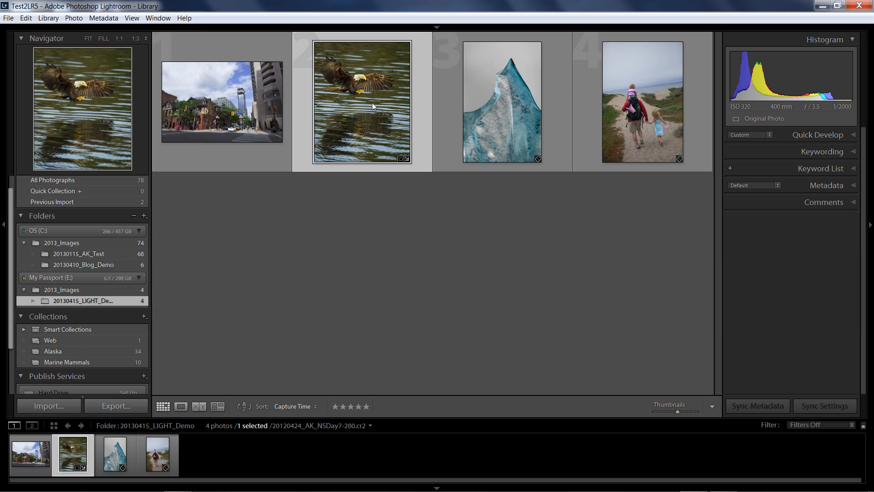
{"action": "left_click", "coordinate": [758, 117]}
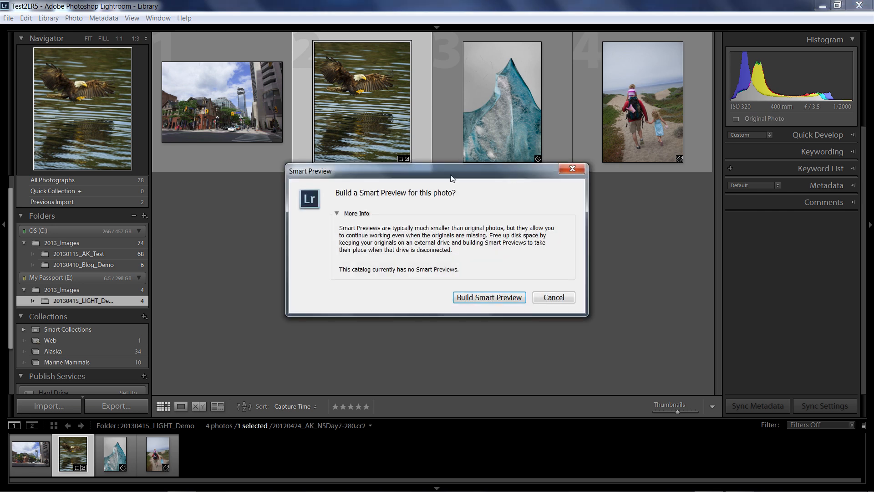
{"action": "key", "text": "ctrl"}
{"action": "left_click_drag", "start_coordinate": [476, 171], "coordinate": [495, 157]}
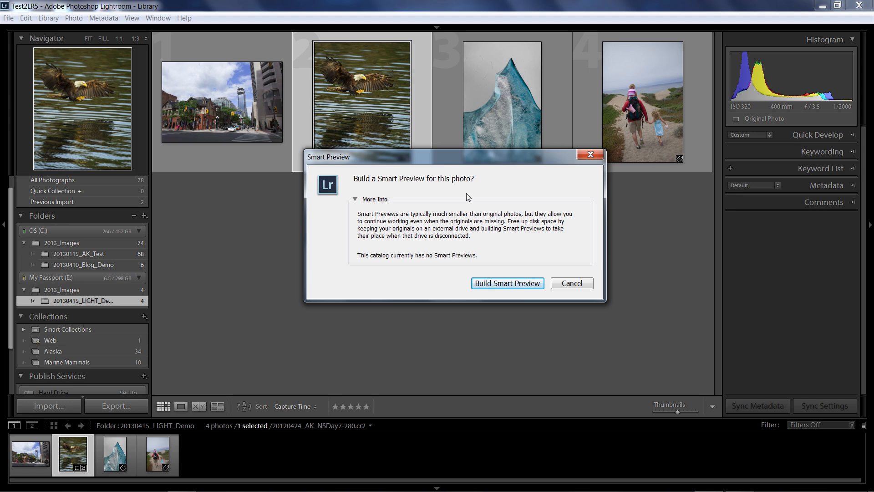
{"action": "left_click", "coordinate": [516, 284]}
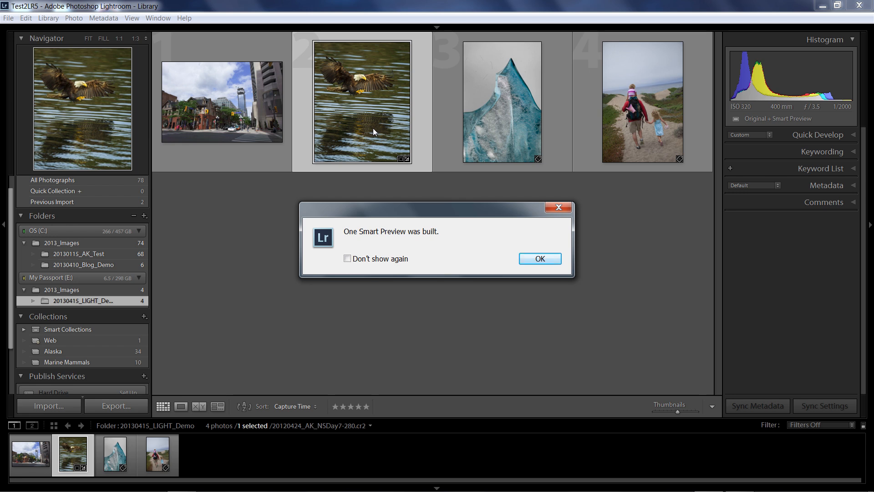
{"action": "left_click", "coordinate": [527, 256]}
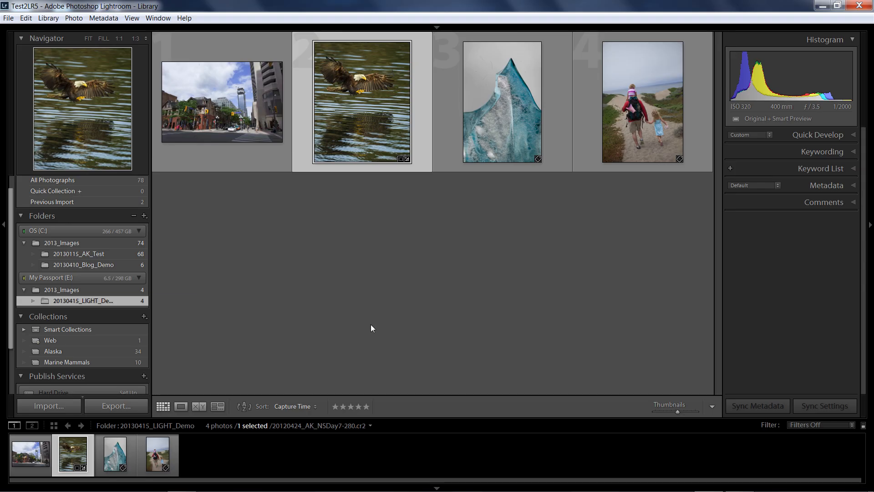
Step: Switch to Windows Explorer and inspect the Test2LR5 catalog file and its Previews and Smart Previews folders
{"action": "key", "text": "alt+Tab"}
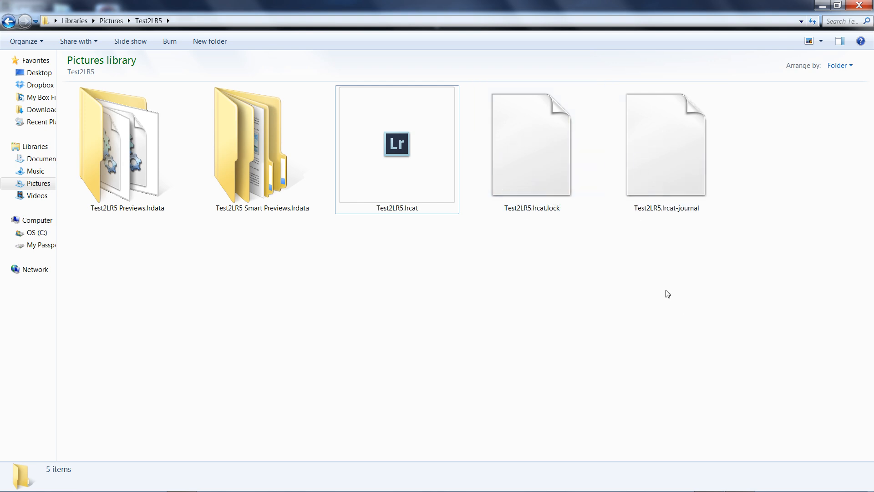
{"action": "left_click", "coordinate": [408, 172]}
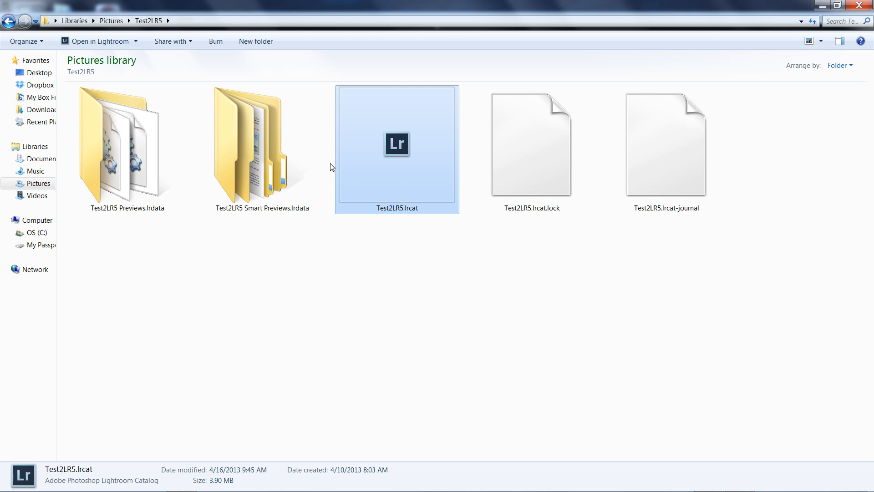
{"action": "left_click", "coordinate": [108, 156]}
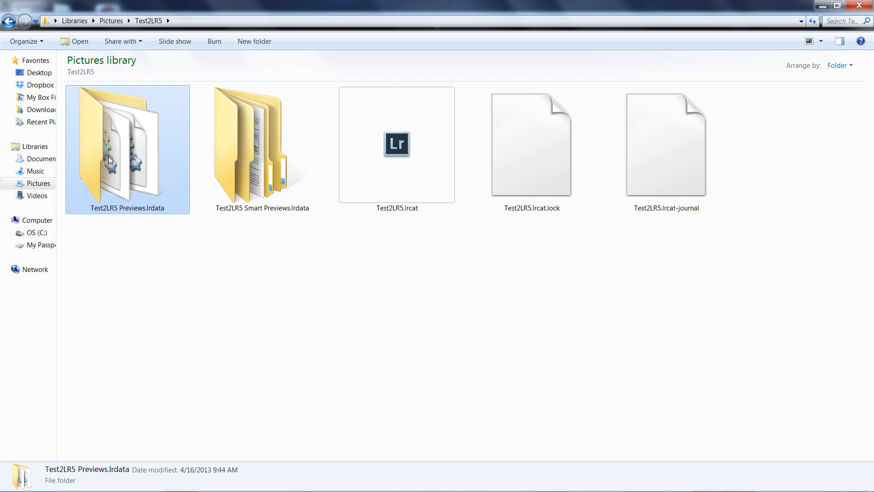
{"action": "left_click", "coordinate": [225, 136]}
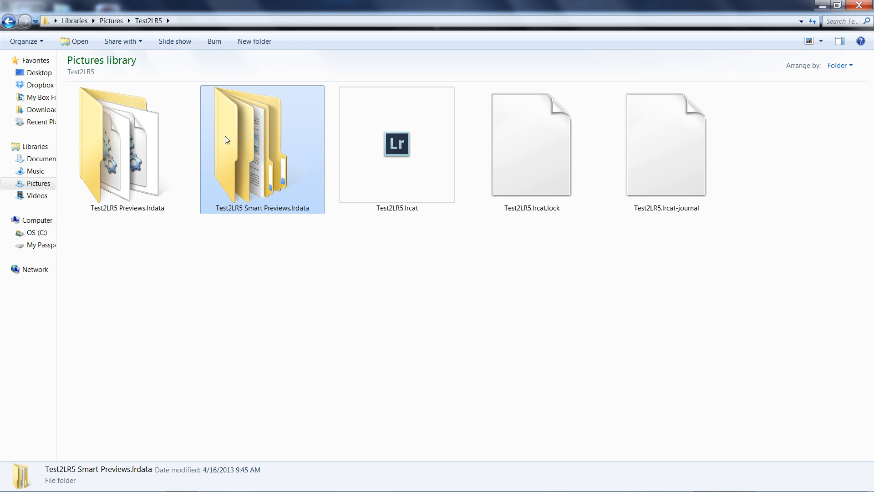
{"action": "double_click", "coordinate": [272, 160]}
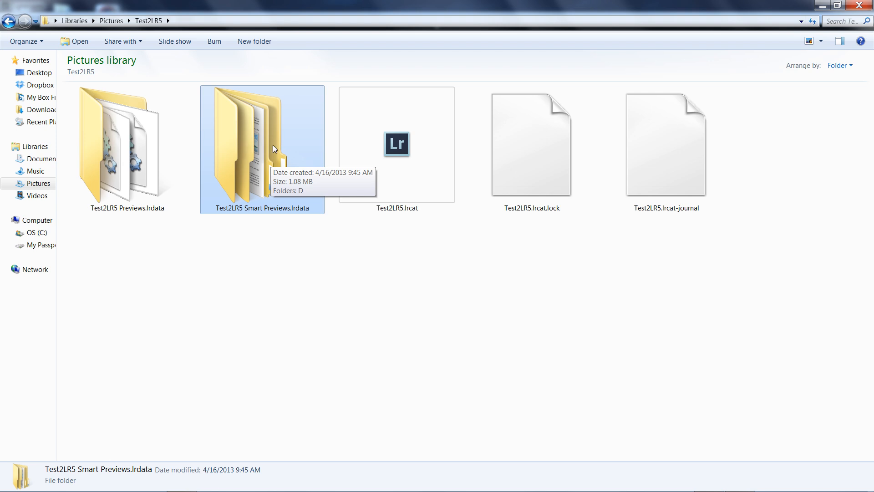
{"action": "left_click", "coordinate": [857, 5]}
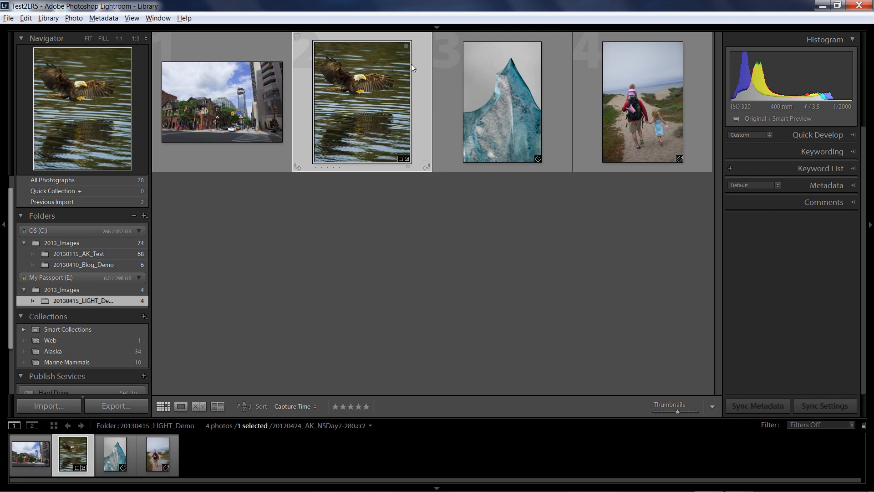
Step: Check the eagle photo's preview status against the other photos and the state of the 20130415_LIGHT_Demo folder
{"action": "left_click", "coordinate": [378, 112]}
{"action": "left_click", "coordinate": [747, 119]}
{"action": "mouse_move", "coordinate": [392, 97]}
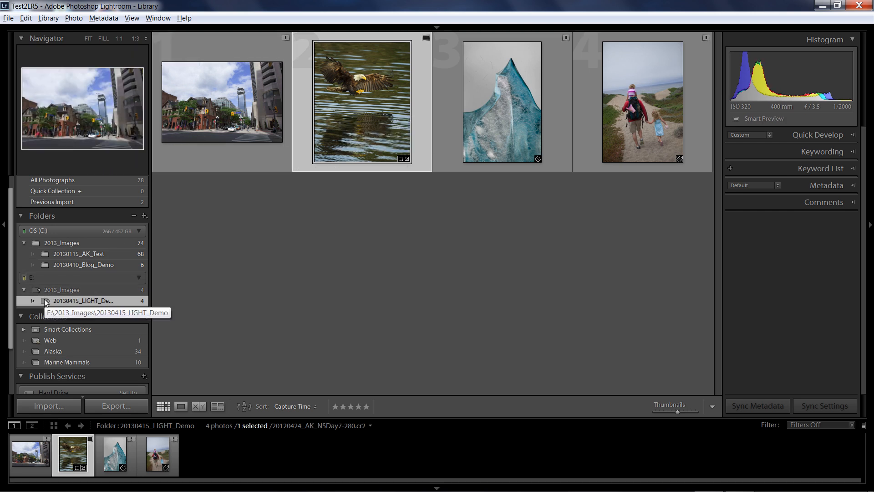
{"action": "key", "text": "ctrl"}
{"action": "key", "text": "ctrl"}
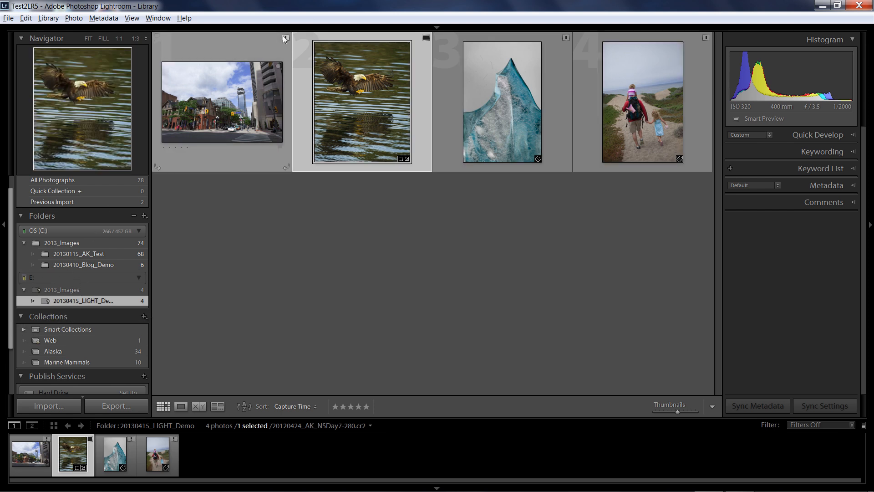
{"action": "key", "text": "ctrl"}
{"action": "key", "text": "ctrl"}
{"action": "key", "text": "ctrl"}
{"action": "key", "text": "ctrl"}
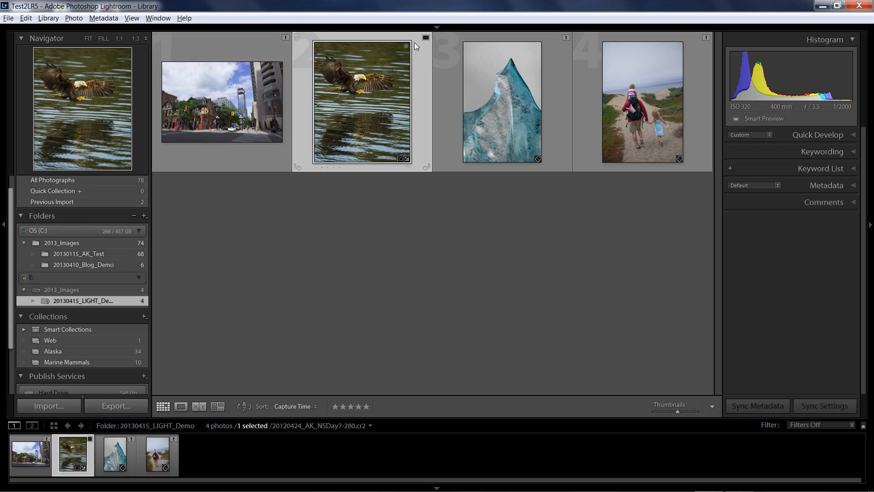
{"action": "key", "text": "ctrl"}
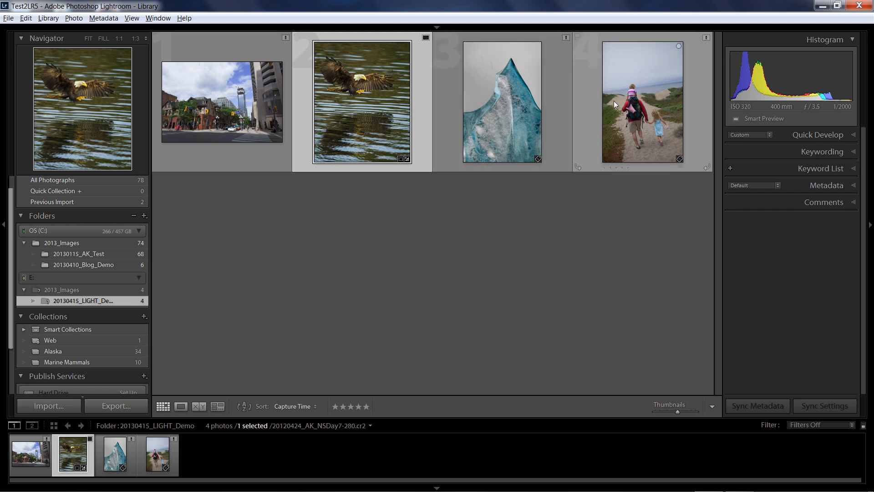
{"action": "key", "text": "ctrl"}
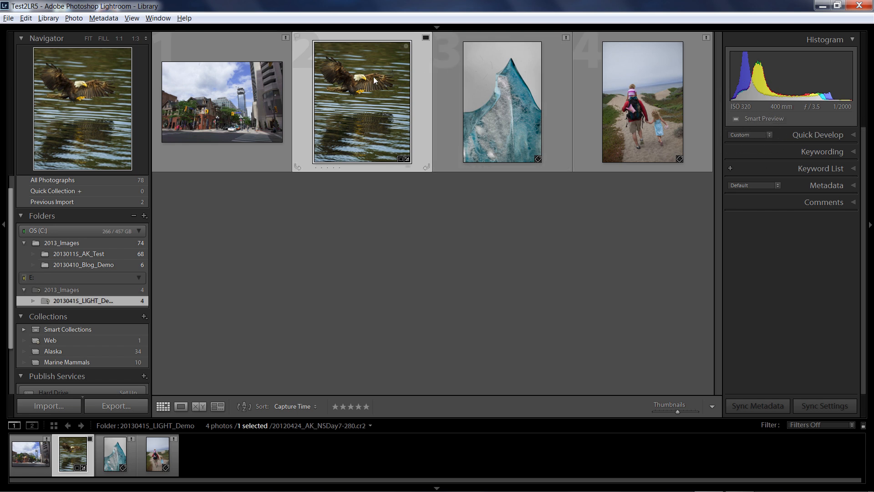
{"action": "mouse_move", "coordinate": [374, 81]}
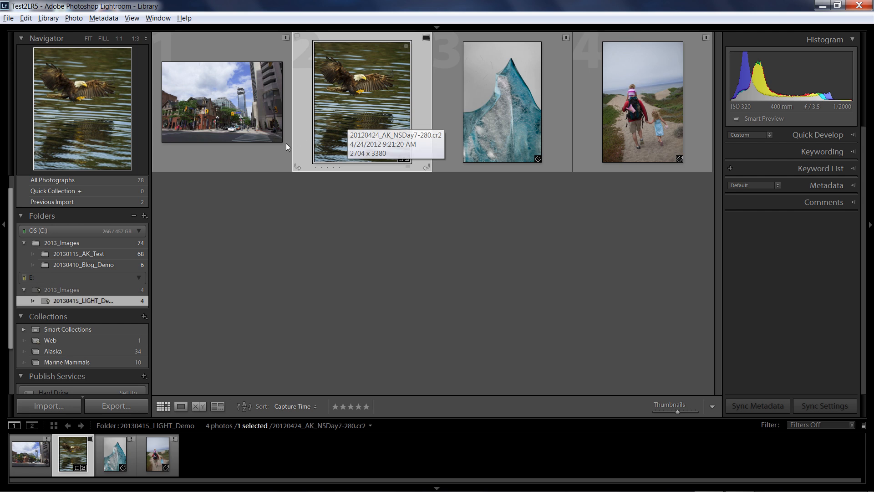
{"action": "left_click", "coordinate": [89, 299]}
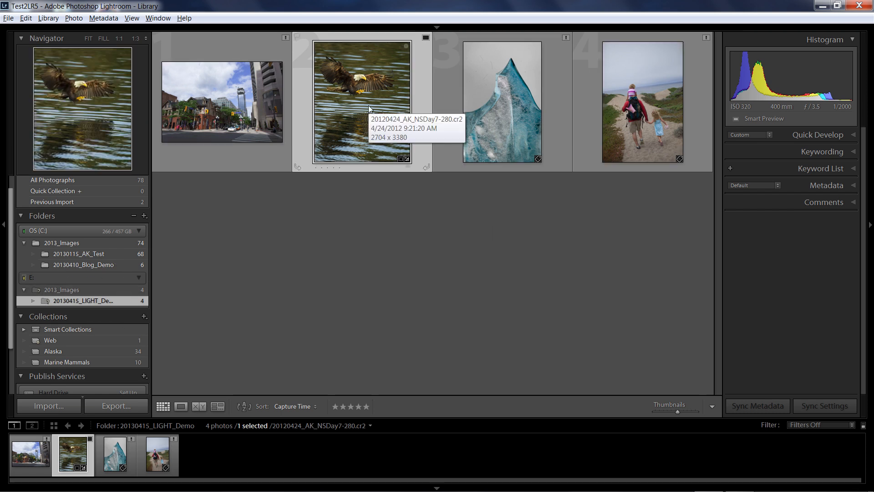
{"action": "left_click", "coordinate": [64, 302]}
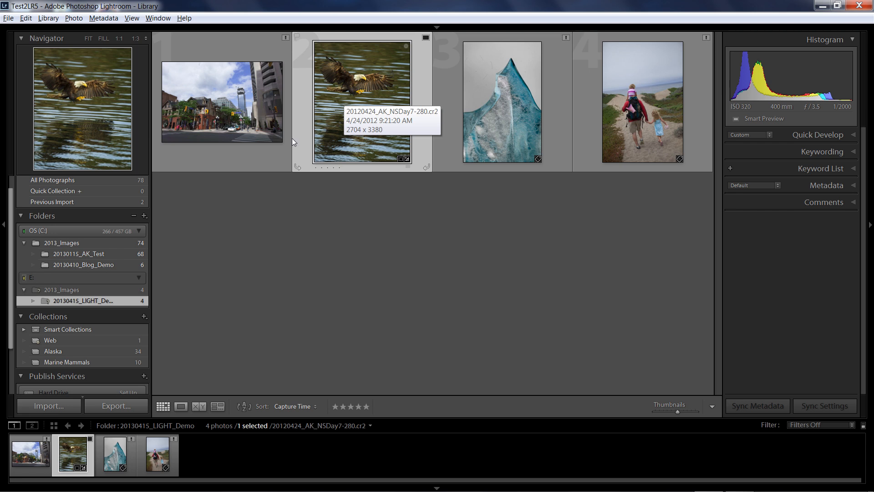
{"action": "left_click", "coordinate": [69, 302]}
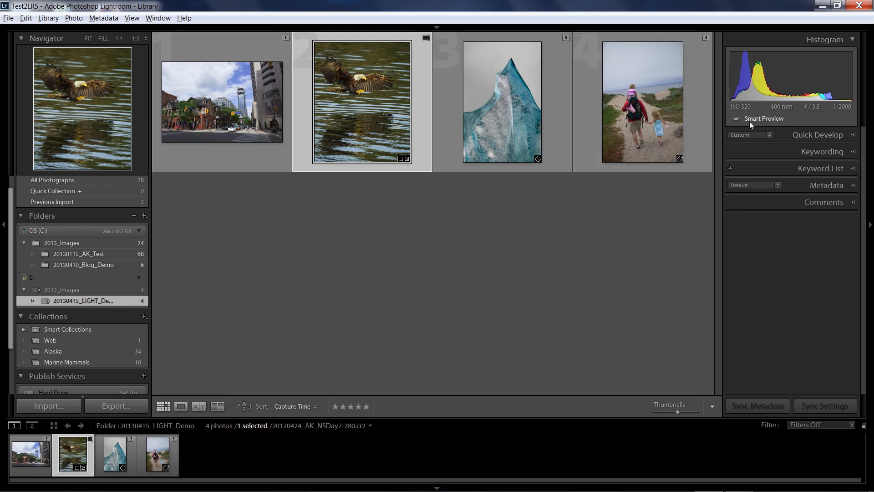
Step: Compare the file status of the ice photo with that of the whale photo in the 20130410_Blog_Demo folder
{"action": "left_click", "coordinate": [517, 105]}
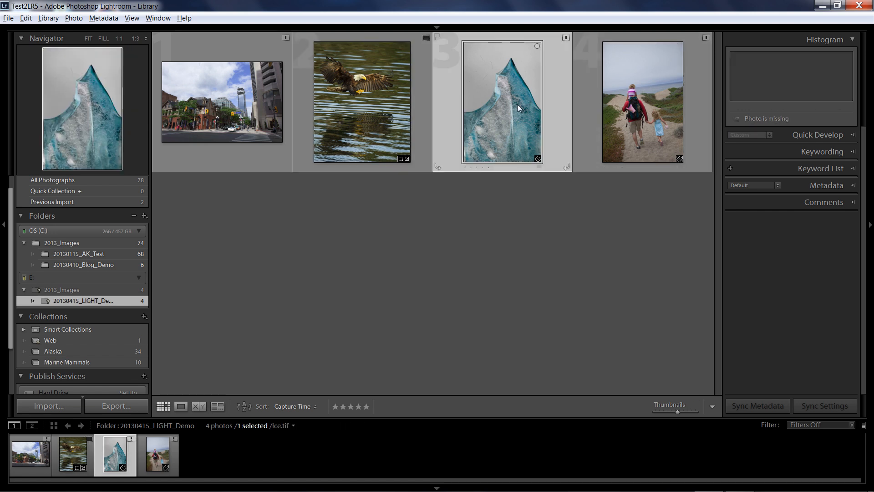
{"action": "left_click", "coordinate": [759, 118]}
{"action": "left_click", "coordinate": [114, 263]}
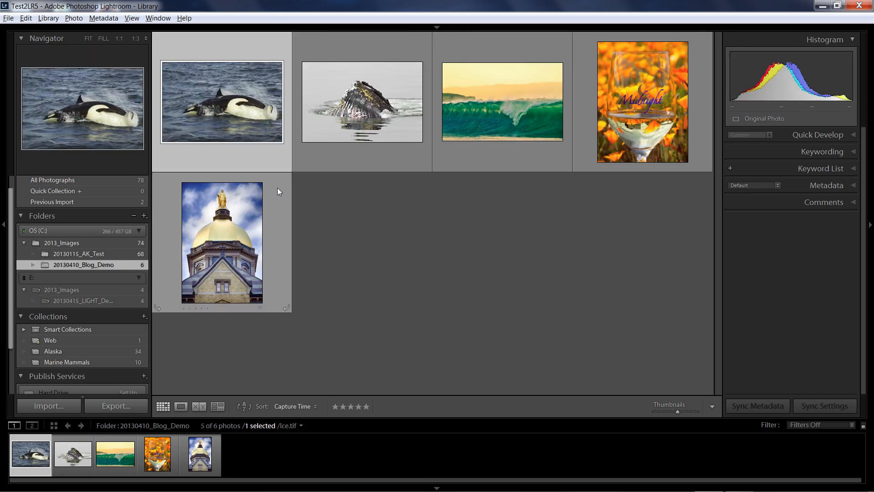
{"action": "left_click", "coordinate": [365, 111]}
{"action": "left_click", "coordinate": [745, 121]}
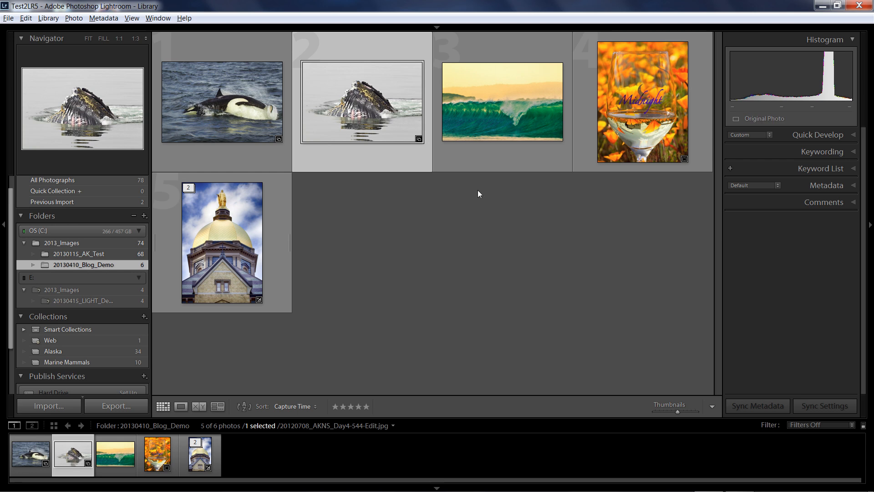
Step: Select all photos in the 20130415_LIGHT_Demo folder and examine the status counts below the histogram
{"action": "left_click", "coordinate": [88, 301]}
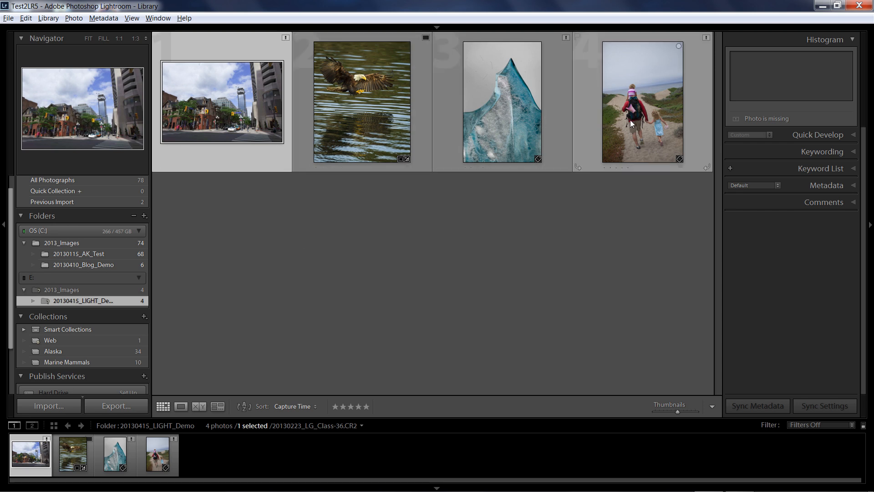
{"action": "key", "text": "ctrl+a"}
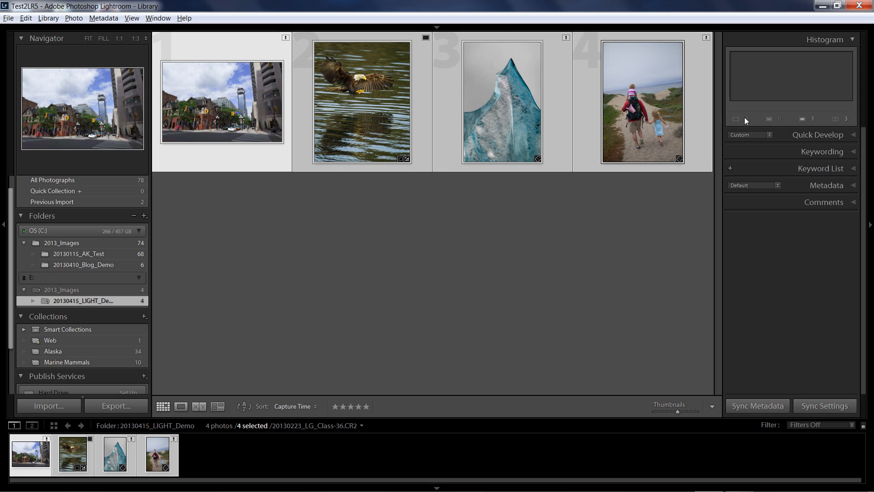
{"action": "key", "text": "ctrl"}
{"action": "key", "text": "ctrl"}
{"action": "key", "text": "ctrl"}
{"action": "key", "text": "ctrl"}
{"action": "key", "text": "ctrl"}
Step: Compare the original and Smart Preview status of the street photo and the eagle photo
{"action": "left_click", "coordinate": [269, 95]}
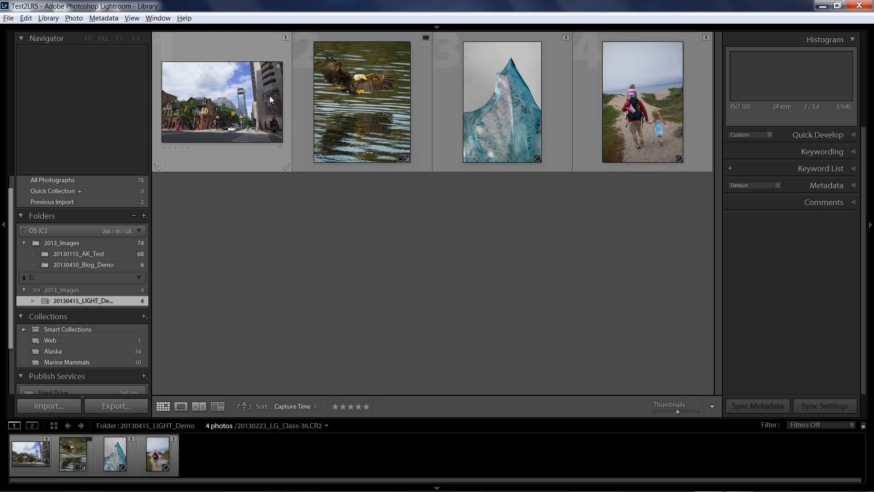
{"action": "left_click", "coordinate": [364, 102]}
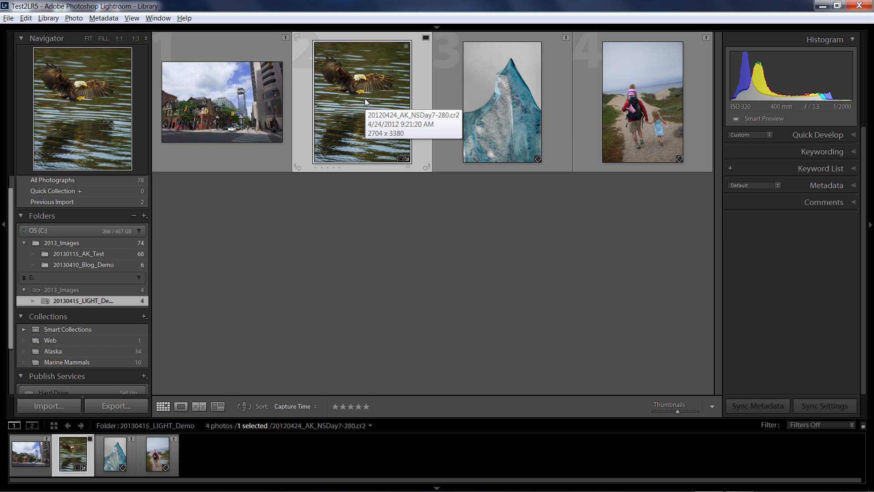
{"action": "left_click", "coordinate": [260, 101]}
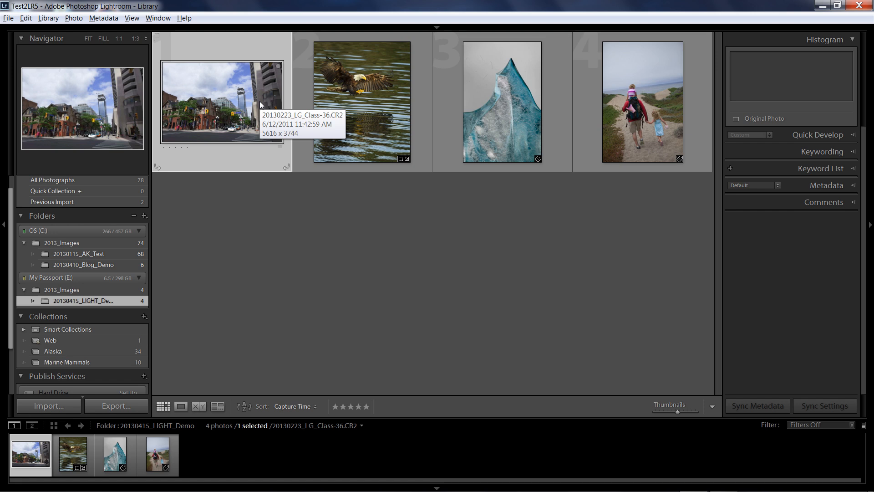
{"action": "left_click", "coordinate": [353, 100]}
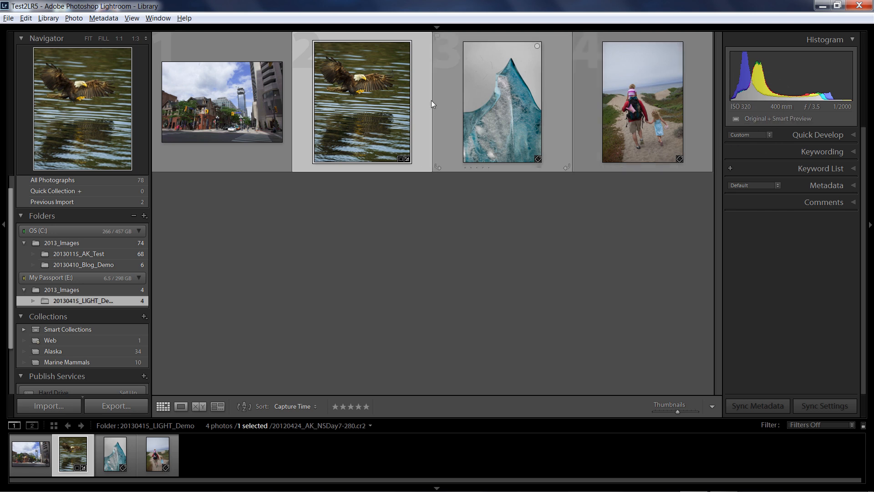
Step: Open the street photo in the Develop module and show its basic Lens Corrections options in an enlarged view without the filmstrip
{"action": "mouse_move", "coordinate": [390, 100]}
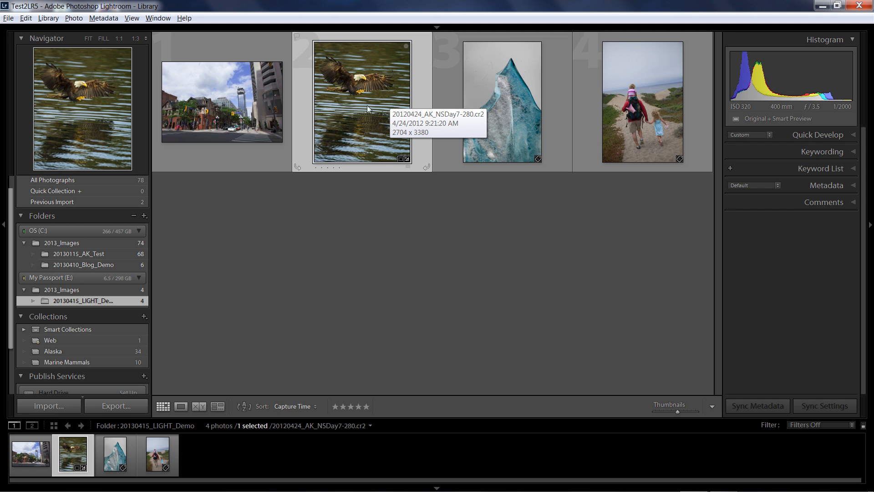
{"action": "left_click", "coordinate": [230, 117]}
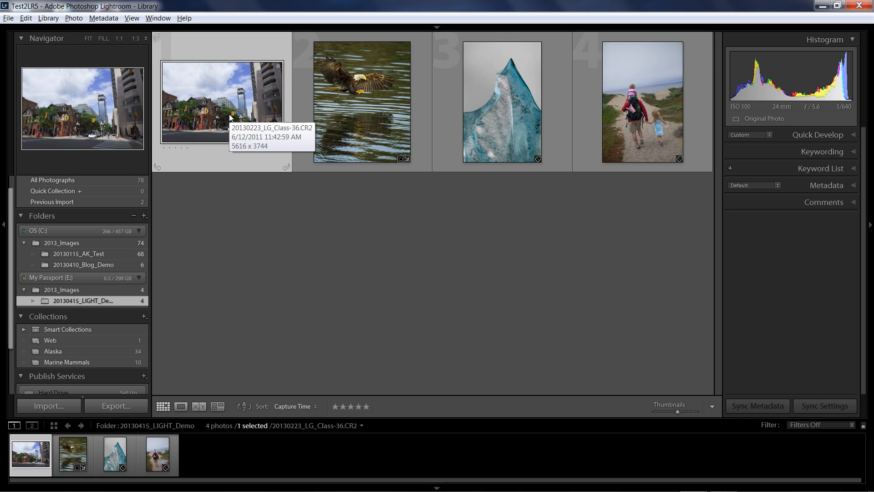
{"action": "key", "text": "d"}
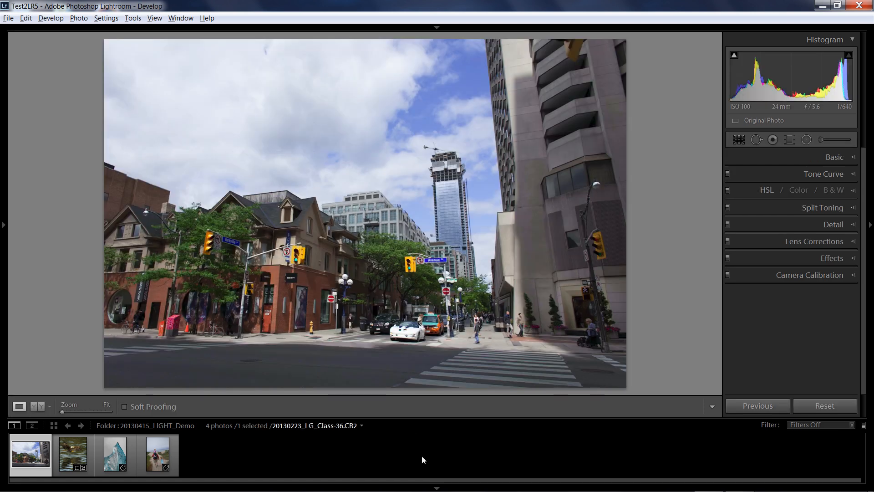
{"action": "left_click", "coordinate": [436, 488]}
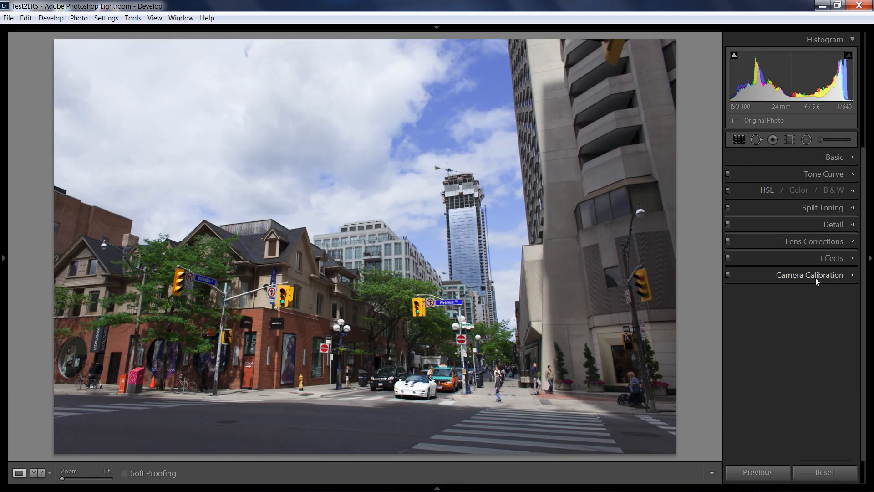
{"action": "left_click", "coordinate": [858, 243]}
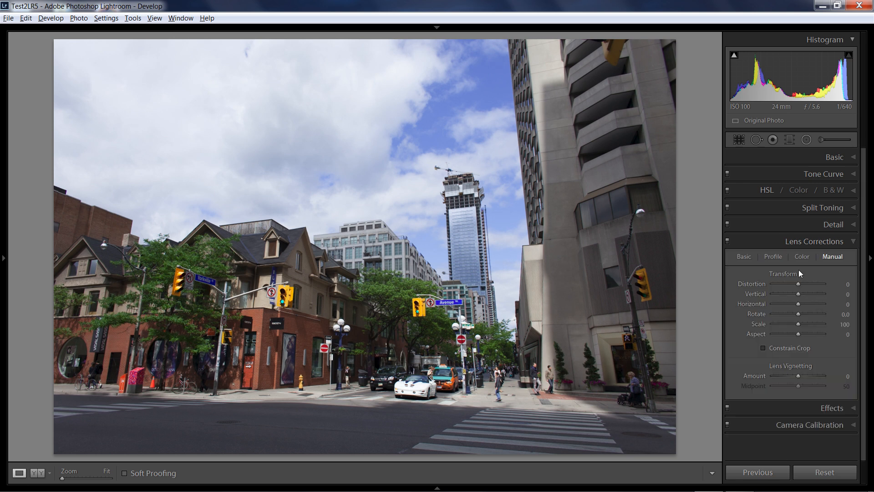
{"action": "left_click", "coordinate": [744, 256]}
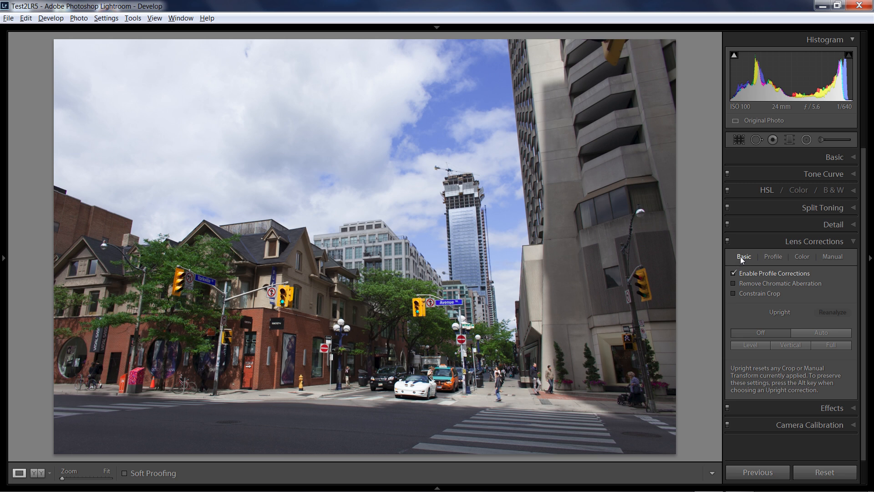
Step: Compare the street photo with and without profile corrections, and review its lens profile and manual transform settings
{"action": "left_click", "coordinate": [733, 273]}
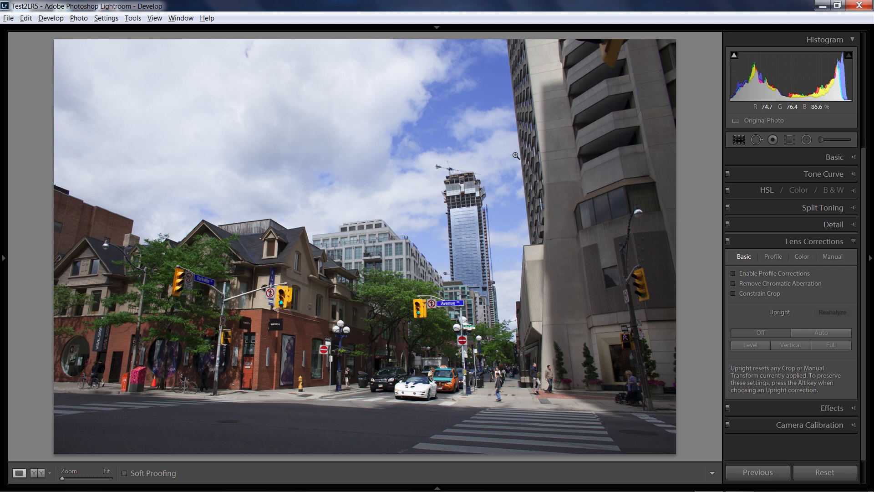
{"action": "left_click", "coordinate": [733, 273]}
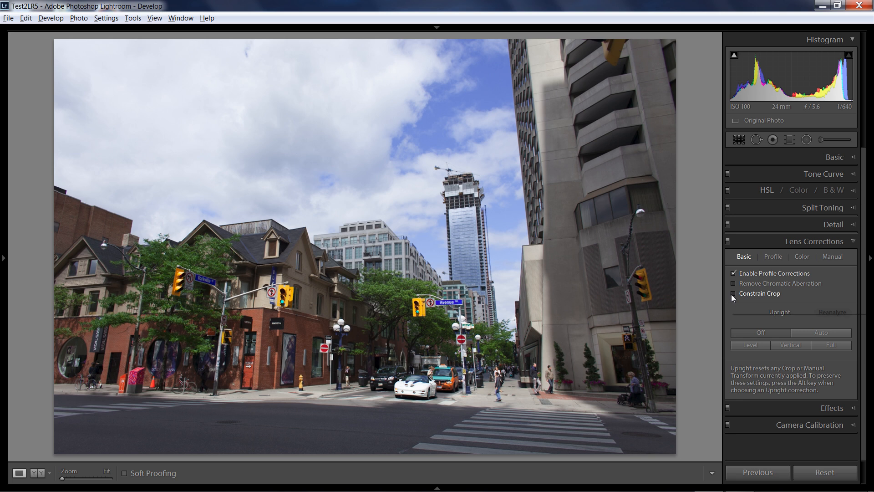
{"action": "left_click", "coordinate": [768, 258]}
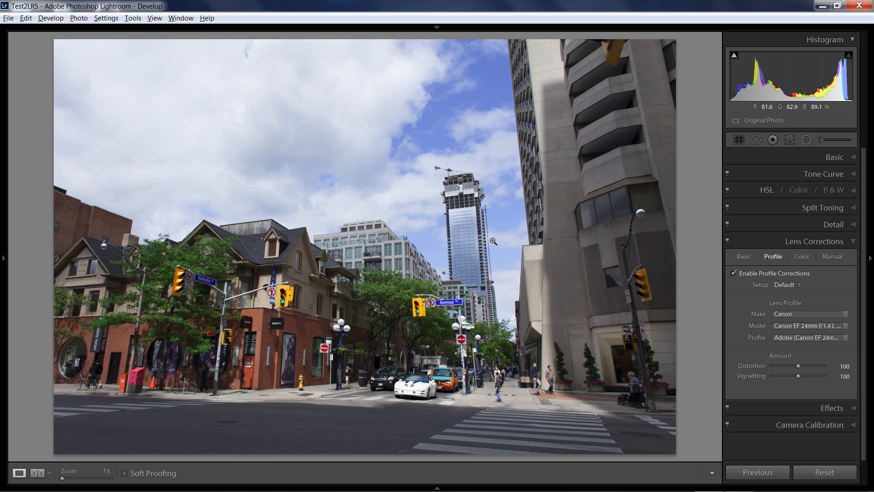
{"action": "left_click", "coordinate": [831, 257]}
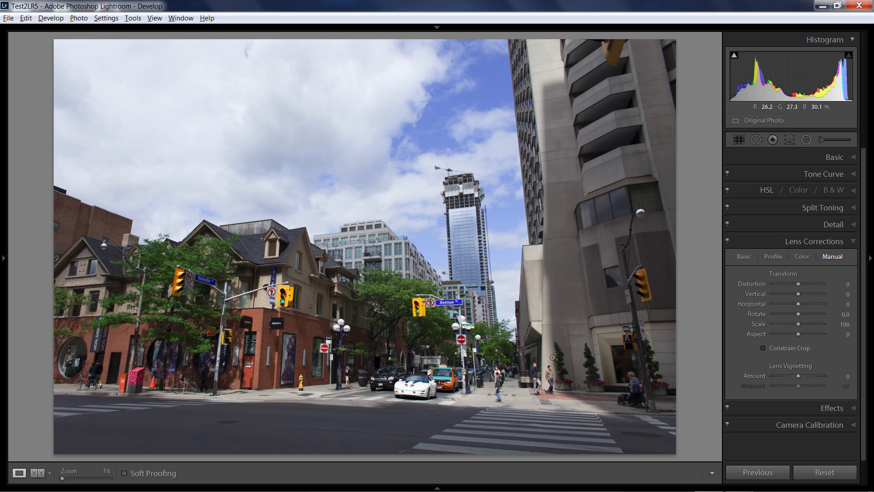
{"action": "mouse_move", "coordinate": [800, 296]}
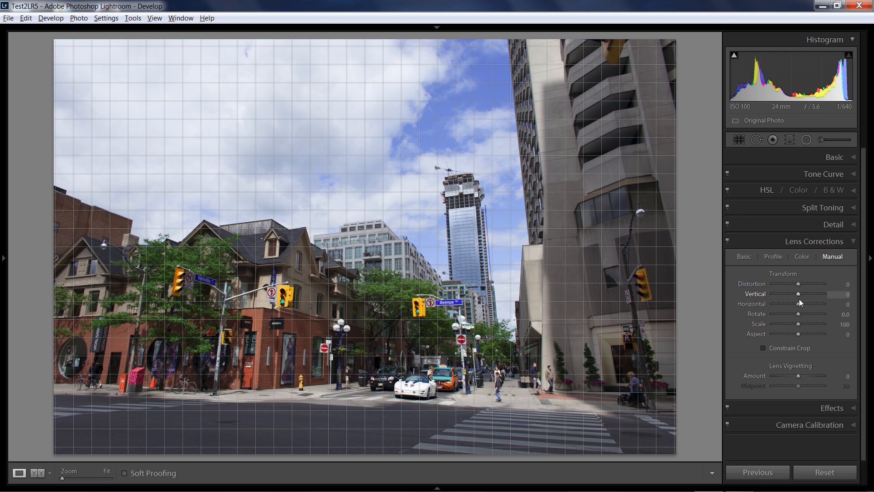
{"action": "left_click", "coordinate": [761, 335]}
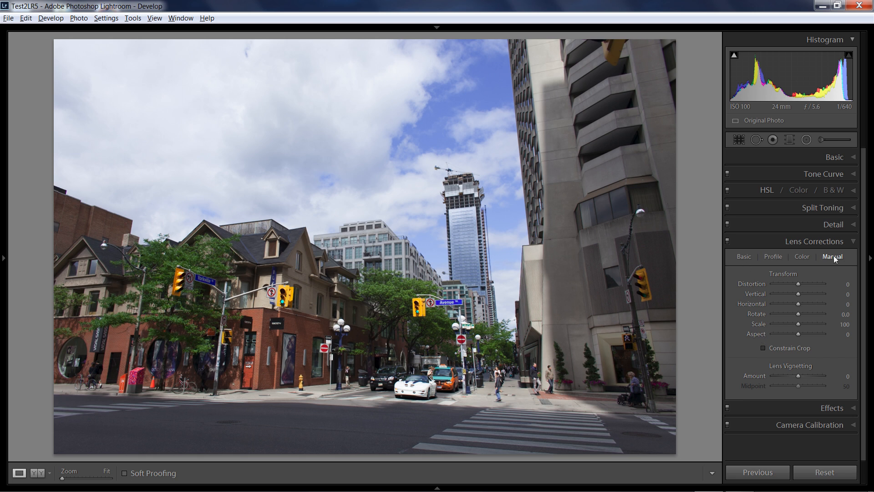
Step: Try the Auto, Level, Vertical and Full Upright corrections on the street photo, finishing with Auto
{"action": "left_click", "coordinate": [746, 258]}
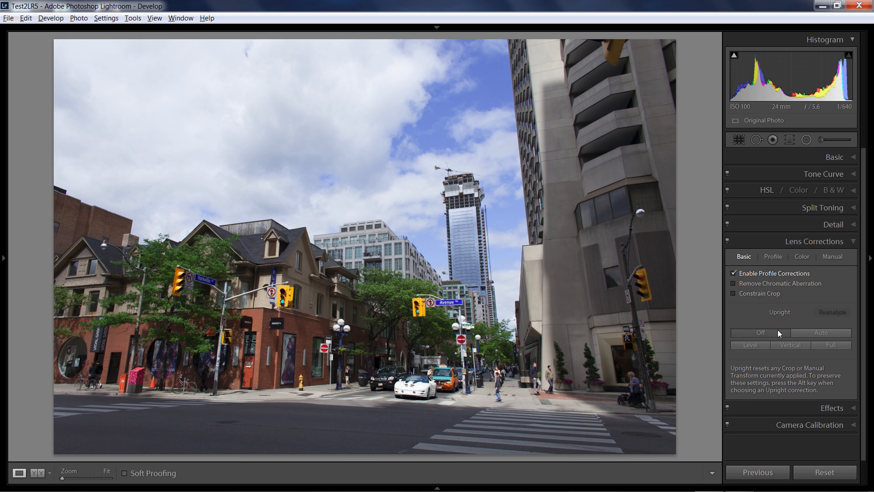
{"action": "left_click", "coordinate": [804, 330]}
{"action": "left_click", "coordinate": [750, 346]}
{"action": "left_click", "coordinate": [780, 346]}
{"action": "left_click", "coordinate": [831, 345]}
{"action": "left_click", "coordinate": [815, 332]}
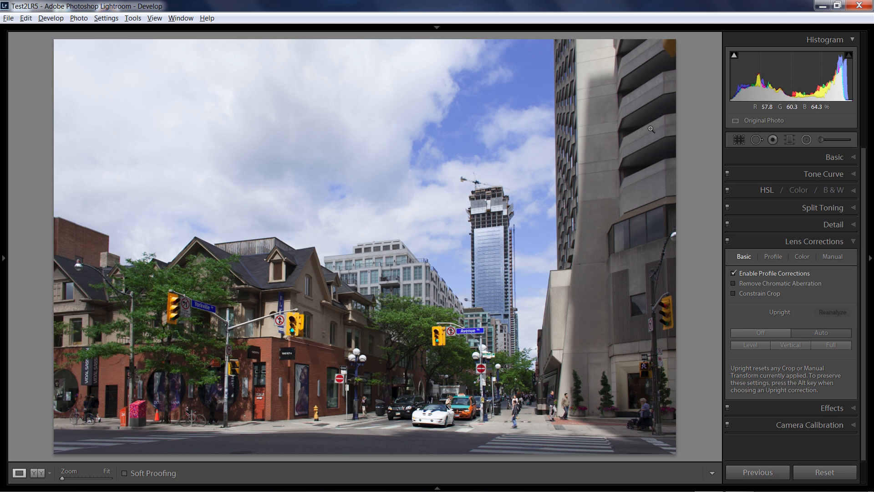
Step: Check the crop frame of the Auto-corrected street photo and turn its Upright correction off
{"action": "left_click", "coordinate": [739, 139]}
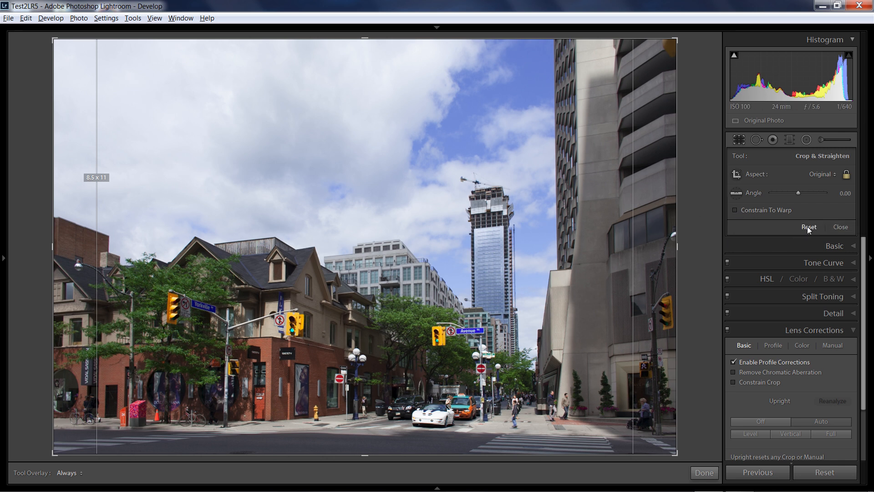
{"action": "left_click", "coordinate": [841, 226]}
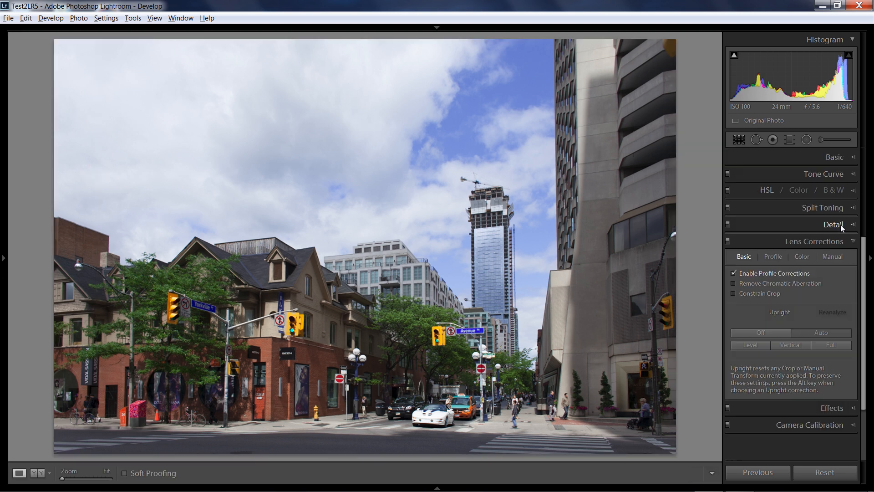
{"action": "left_click", "coordinate": [749, 331]}
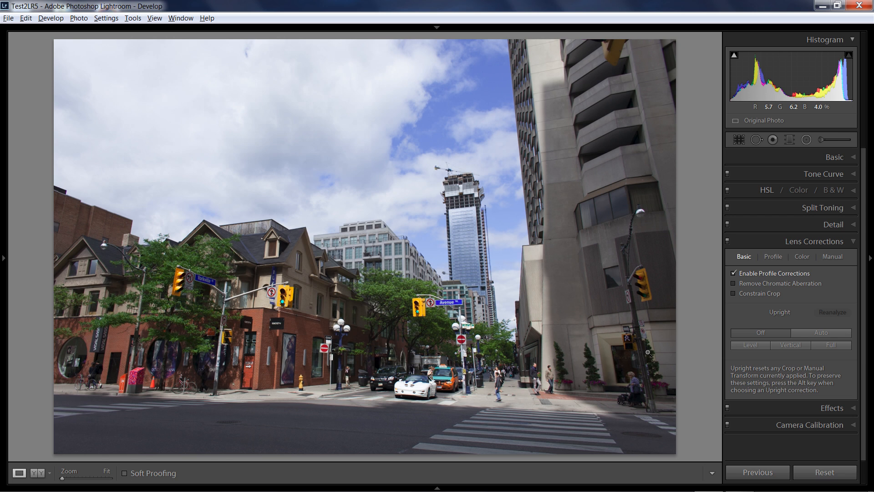
Step: Apply the Vertical Upright correction to the street photo and constrain the crop to remove the blank corners
{"action": "left_click", "coordinate": [783, 346]}
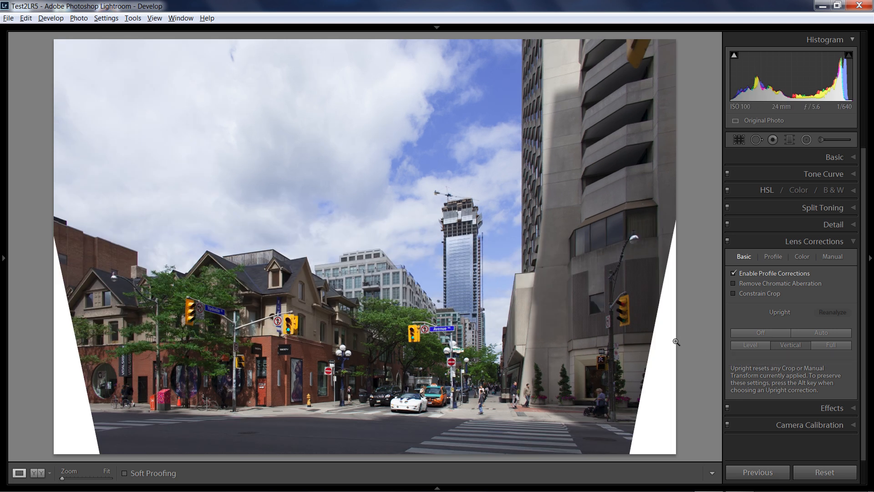
{"action": "key", "text": "ctrl"}
{"action": "key", "text": "ctrl"}
{"action": "left_click", "coordinate": [733, 293]}
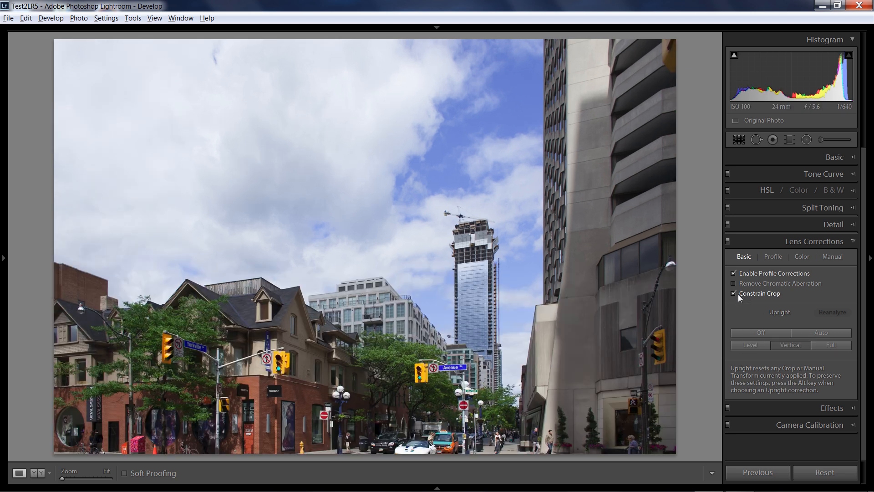
Step: Reset the street photo's constrained crop and turn off the Vertical Upright correction
{"action": "left_click", "coordinate": [742, 140]}
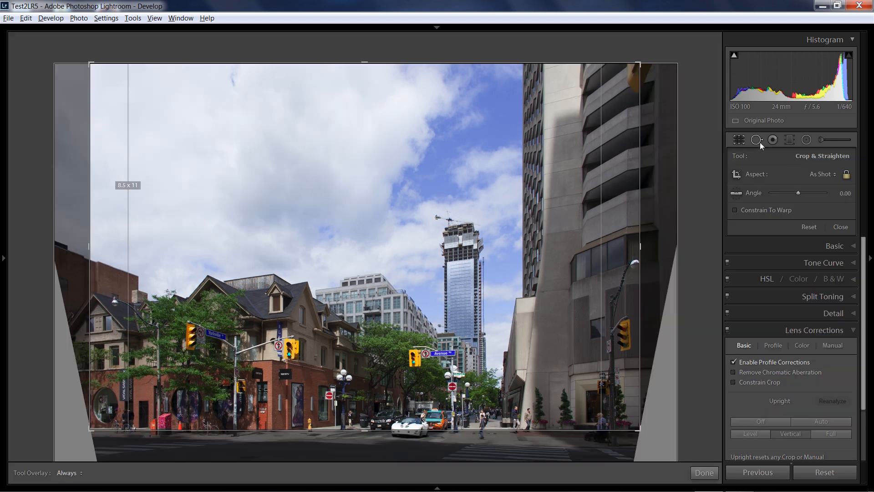
{"action": "left_click", "coordinate": [813, 227]}
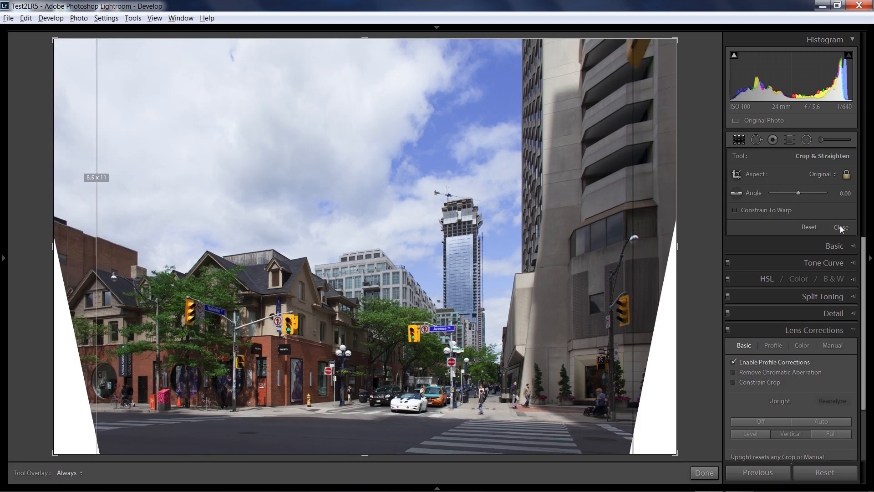
{"action": "left_click", "coordinate": [840, 226]}
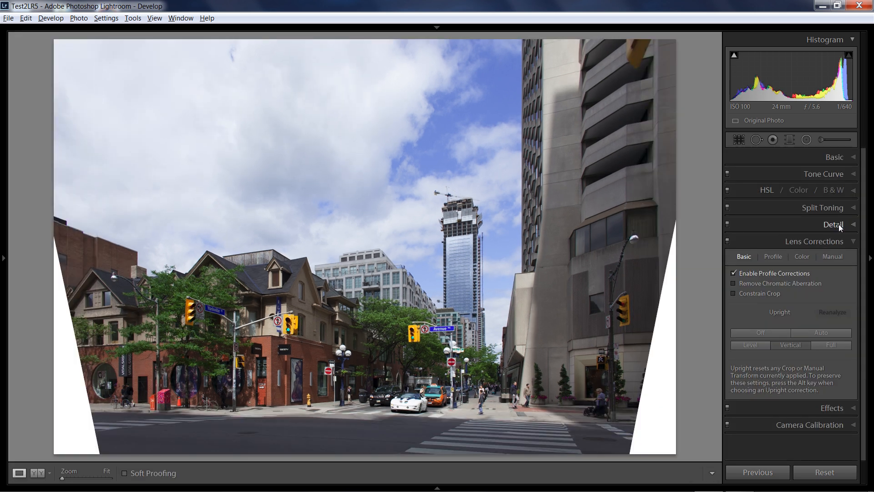
{"action": "left_click", "coordinate": [758, 333]}
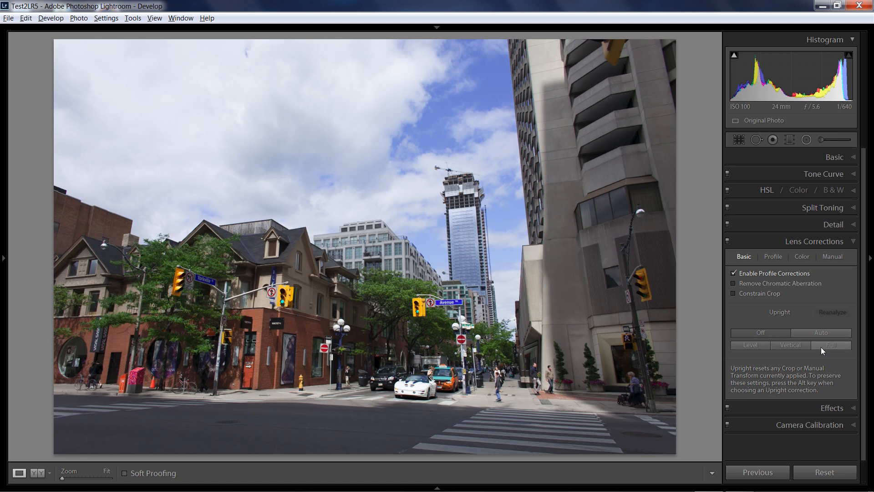
Step: Try the Full Upright correction on the street photo, and replace it with the Auto correction
{"action": "left_click", "coordinate": [829, 346]}
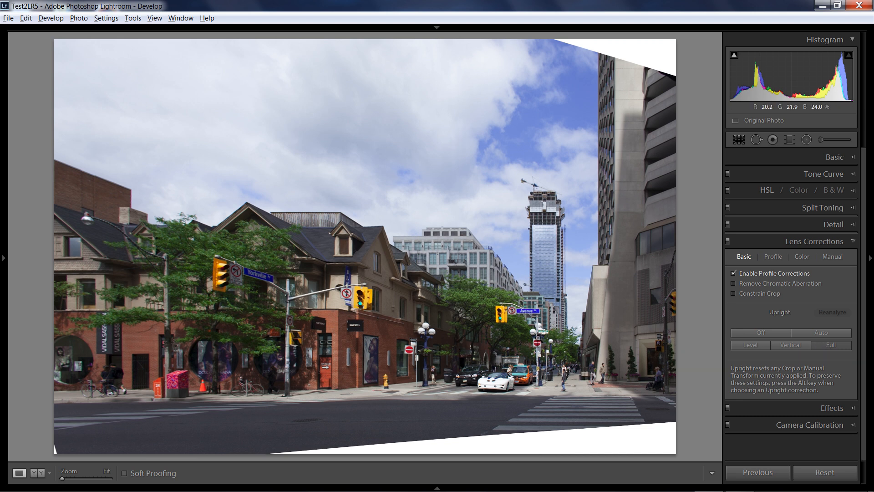
{"action": "left_click", "coordinate": [738, 332]}
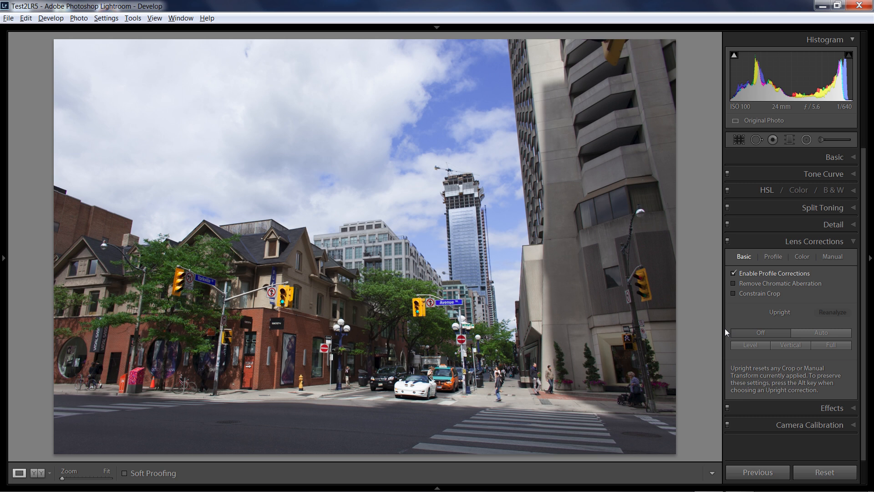
{"action": "left_click", "coordinate": [812, 335]}
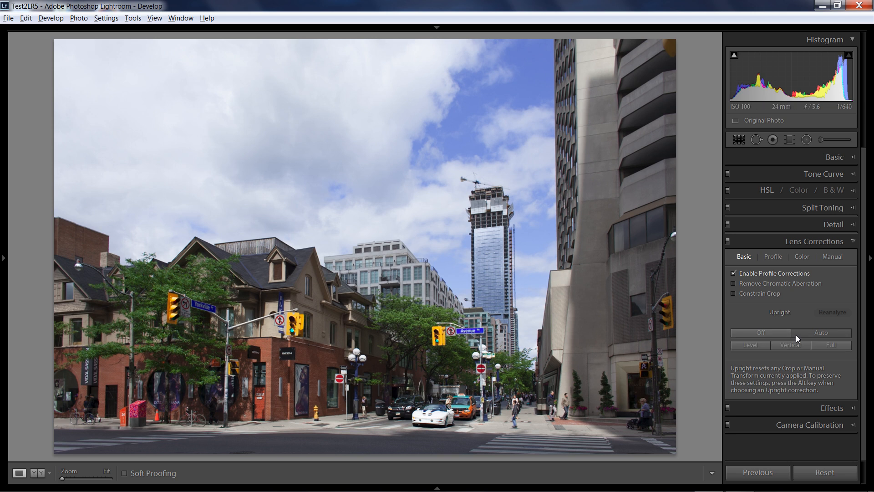
Step: Try a manual Vertical transform of about -34 on the street photo and reset it
{"action": "left_click", "coordinate": [828, 258]}
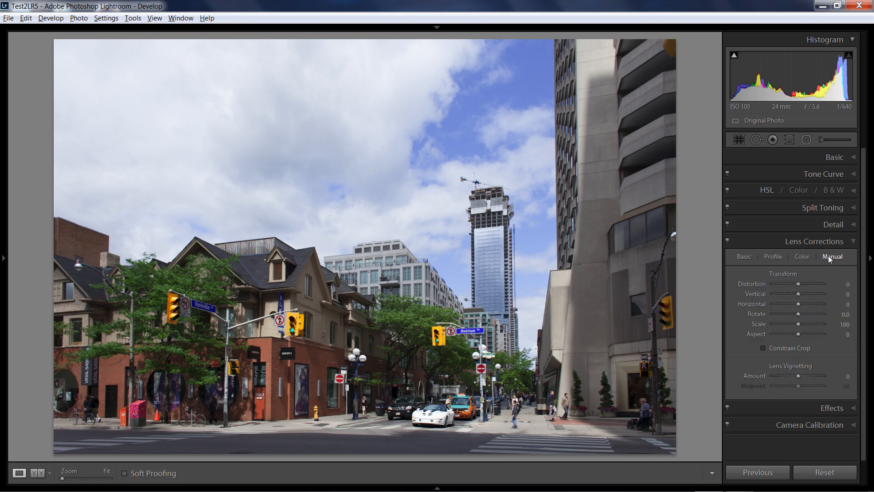
{"action": "mouse_move", "coordinate": [801, 293]}
{"action": "left_mouse_down"}
{"action": "mouse_move", "coordinate": [782, 293]}
{"action": "mouse_move", "coordinate": [791, 290]}
{"action": "left_mouse_up"}
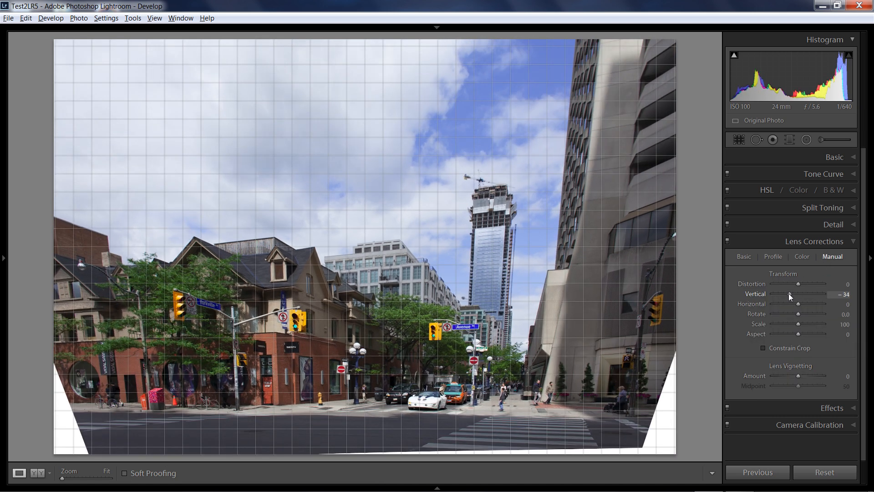
{"action": "double_click", "coordinate": [789, 293]}
Step: Turn off the street photo's Upright correction and return to the Library grid
{"action": "left_click", "coordinate": [743, 257]}
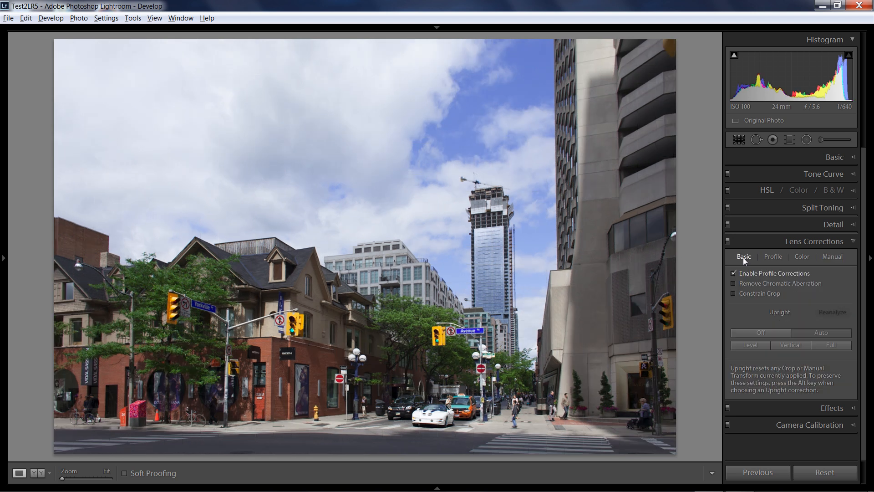
{"action": "left_click", "coordinate": [775, 330]}
{"action": "key", "text": "g"}
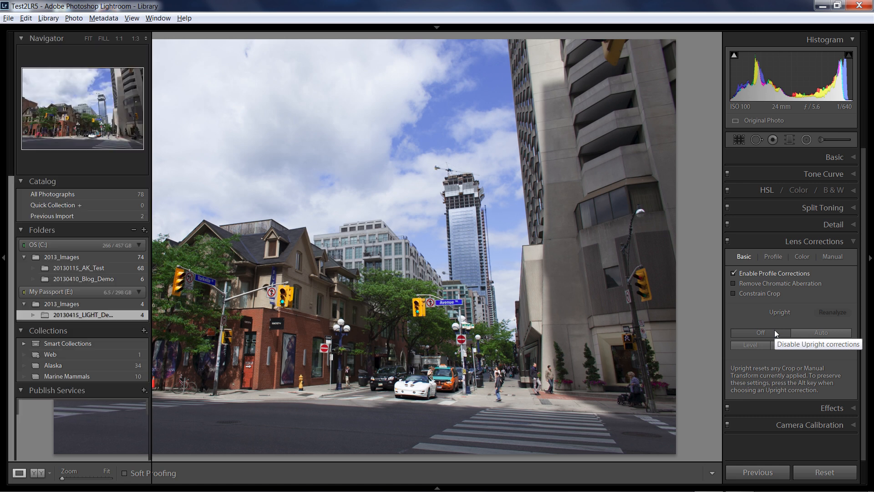
Step: Open the family beach path photo in Develop, enable its profile corrections and try the Auto Upright correction
{"action": "left_click", "coordinate": [642, 122]}
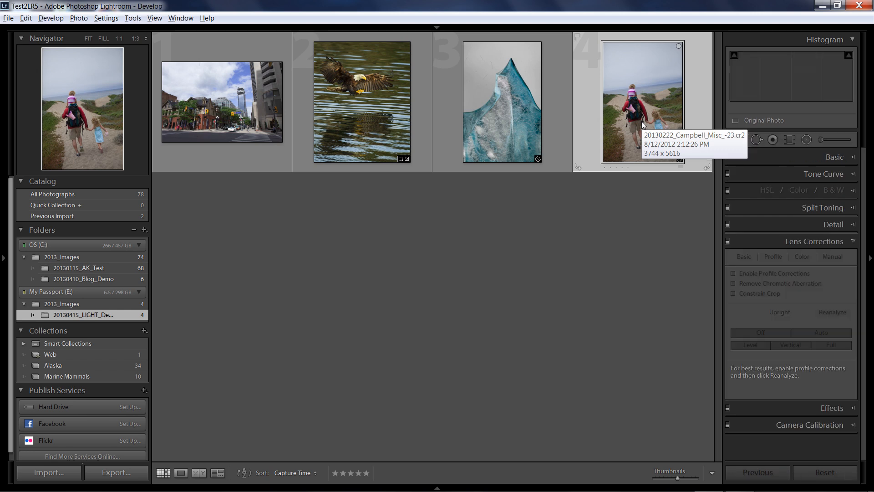
{"action": "key", "text": "d"}
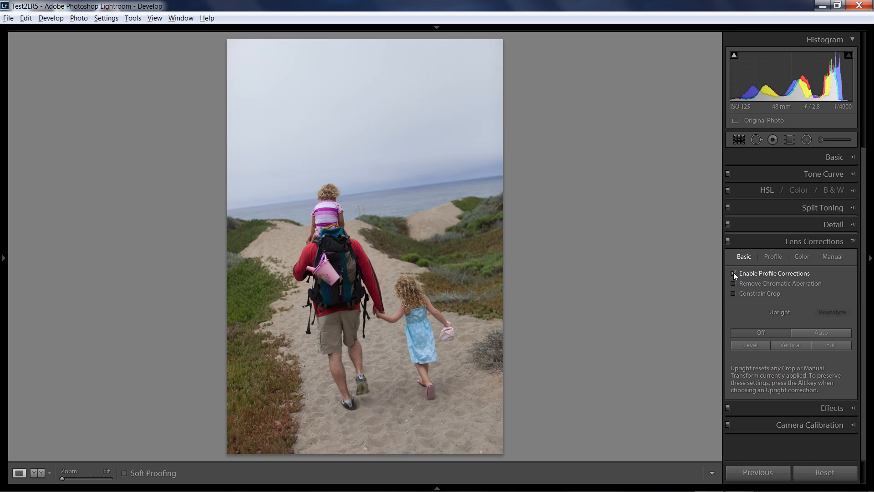
{"action": "left_click", "coordinate": [810, 332]}
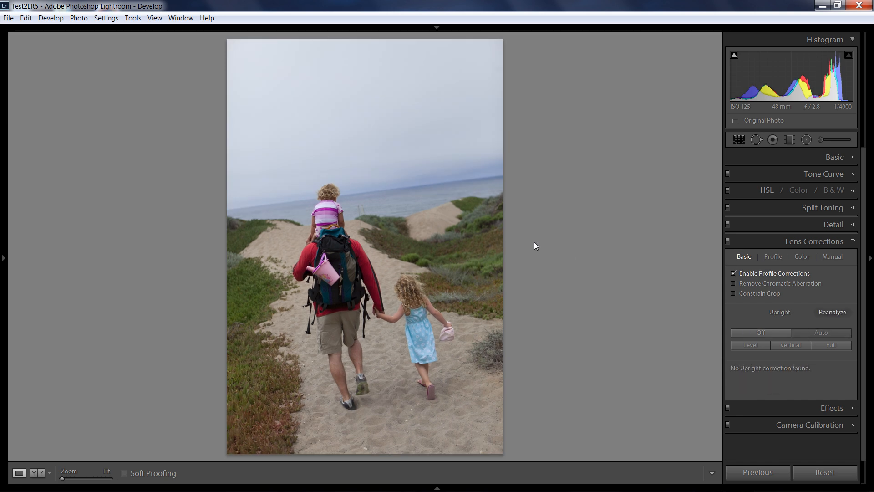
{"action": "left_click", "coordinate": [752, 370]}
Step: Turn Upright off for the beach path photo and try the Level correction on its tilted horizon
{"action": "left_click", "coordinate": [768, 333]}
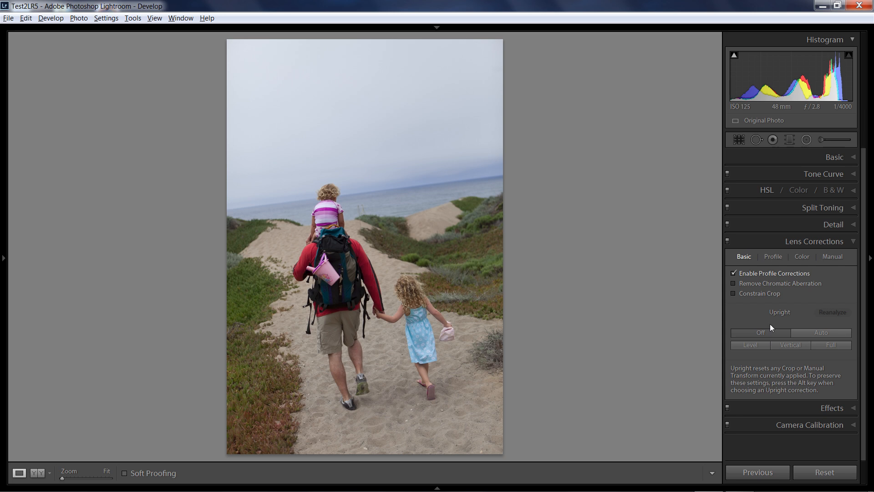
{"action": "left_click", "coordinate": [750, 346]}
{"action": "left_click", "coordinate": [761, 368]}
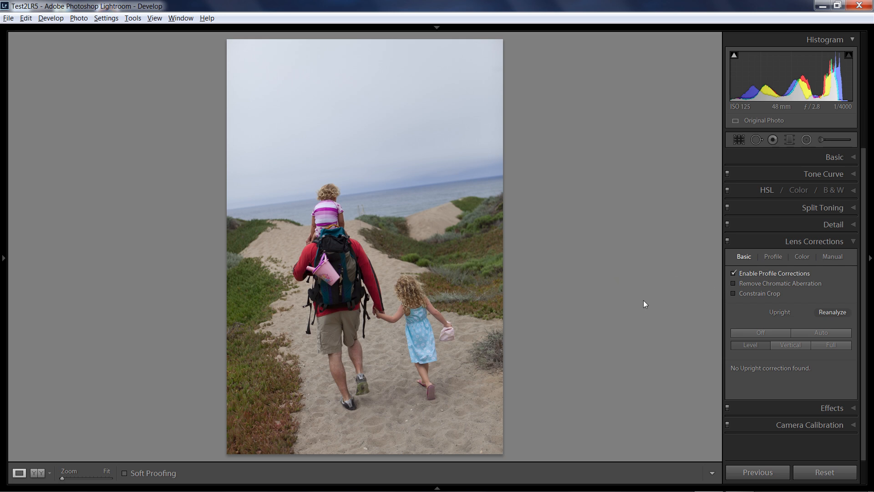
Step: Straighten the beach path photo along its sea horizon with an angle of about 6.87, and return to the basic lens corrections
{"action": "left_click", "coordinate": [831, 255]}
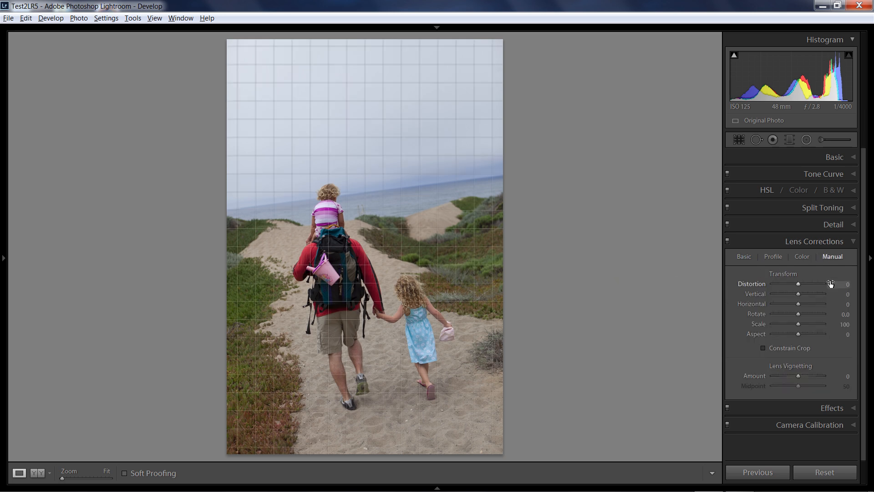
{"action": "left_click", "coordinate": [742, 138]}
{"action": "left_click", "coordinate": [736, 192]}
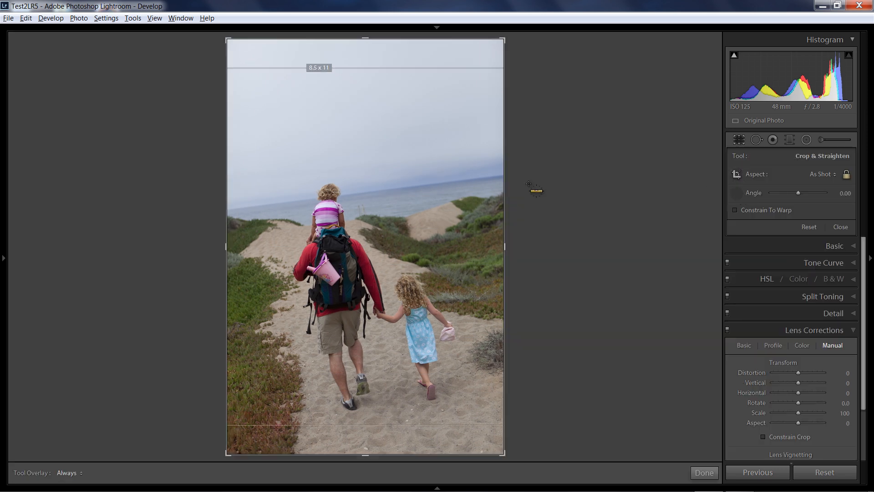
{"action": "left_click_drag", "start_coordinate": [236, 208], "coordinate": [506, 176]}
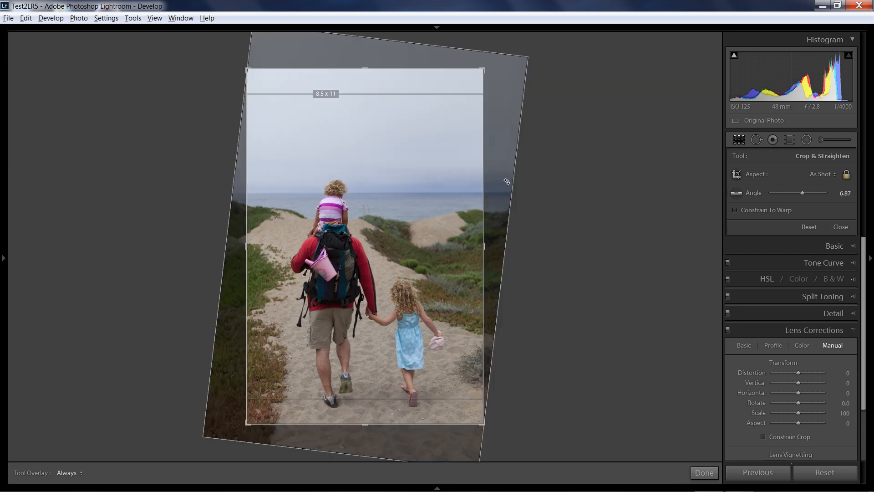
{"action": "left_click", "coordinate": [835, 225]}
{"action": "left_click", "coordinate": [744, 257]}
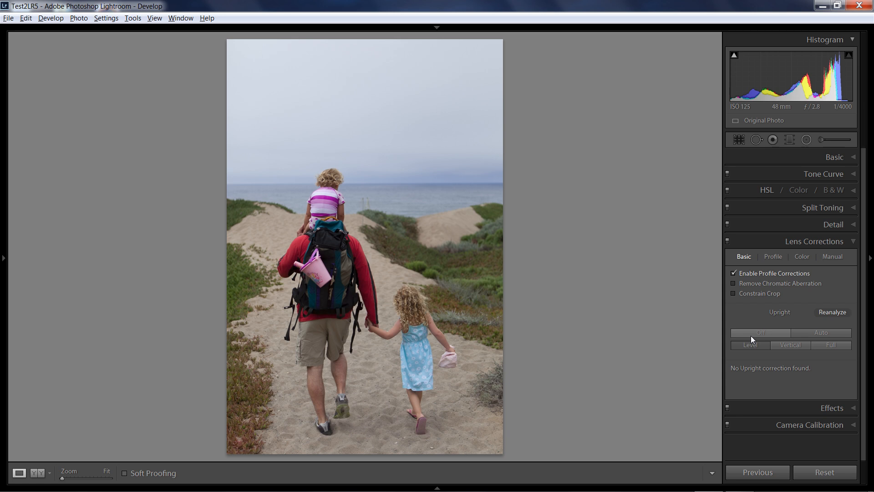
Step: Return from the beach path photo to the Library grid and bring the catalog and folder list into view
{"action": "key", "text": "g"}
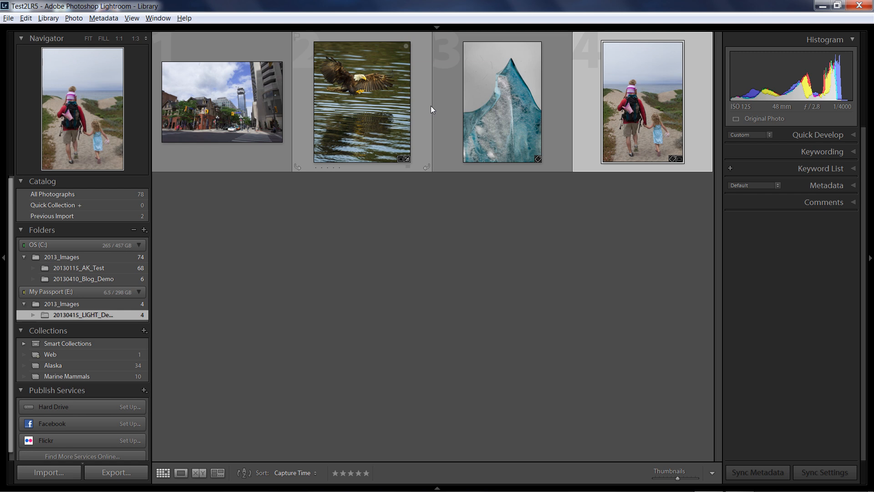
{"action": "scroll", "coordinate": [72, 226], "scroll_direction": "up", "scroll_amount": 1}
{"action": "key", "text": "ctrl"}
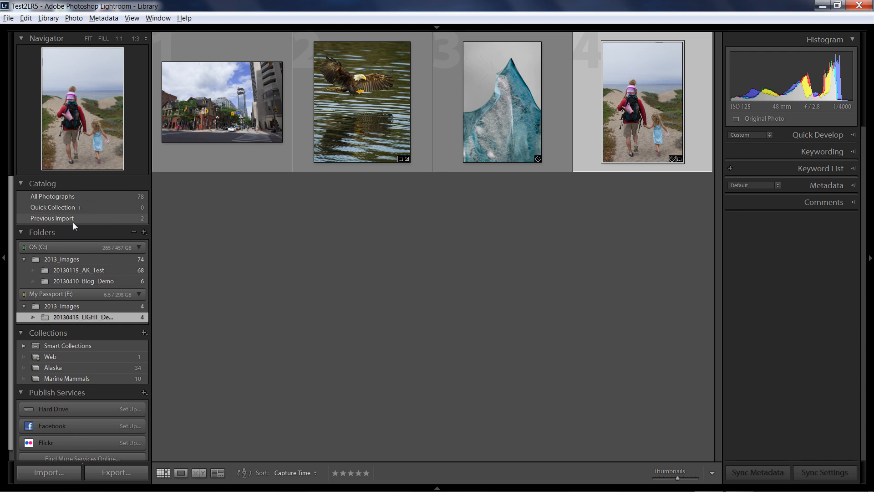